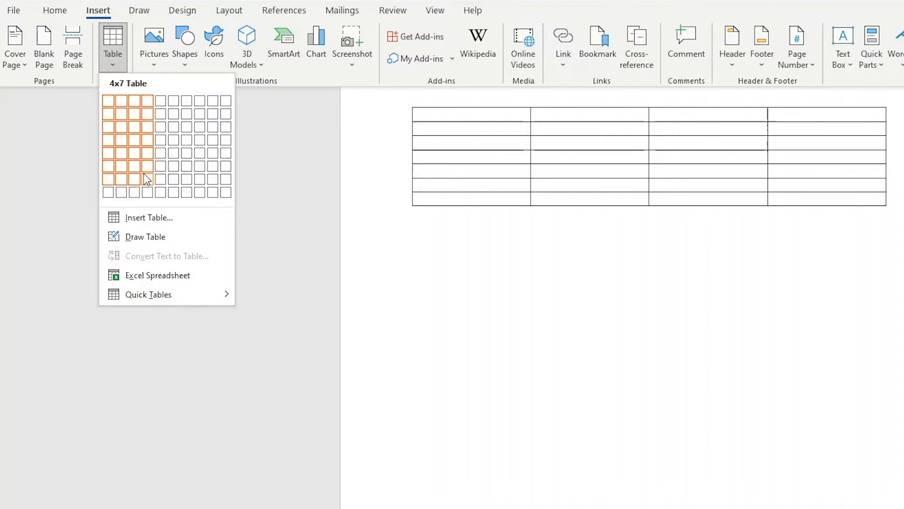
Step: Insert a 4-column by 7-row table and enter a child's name in each cell of the first row
{"action": "left_click", "coordinate": [144, 174]}
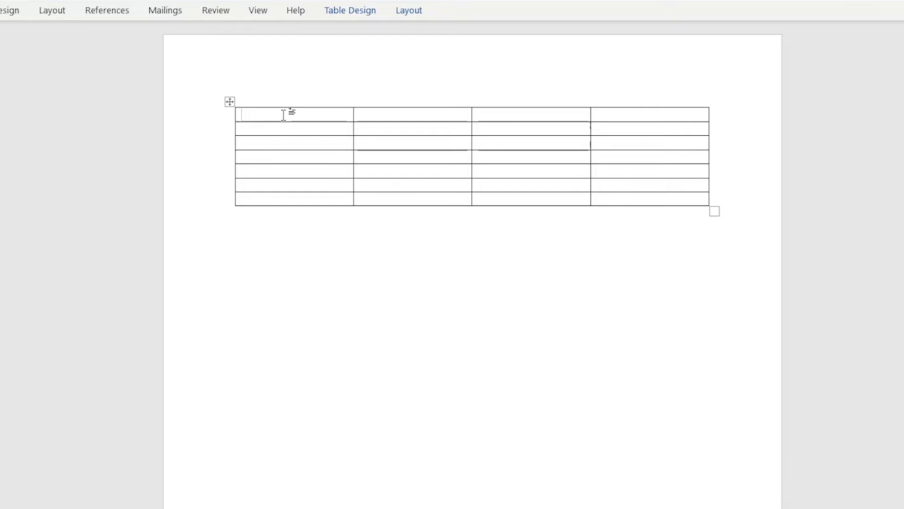
{"action": "type", "text": "Lydea"}
{"action": "key", "text": "Tab"}
{"action": "type", "text": "Adam Is"}
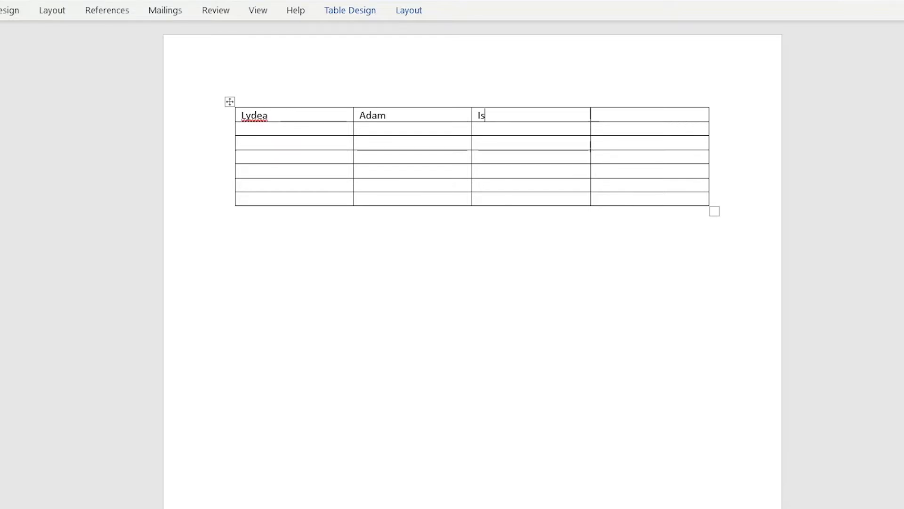
{"action": "type", "text": "aac Kate"}
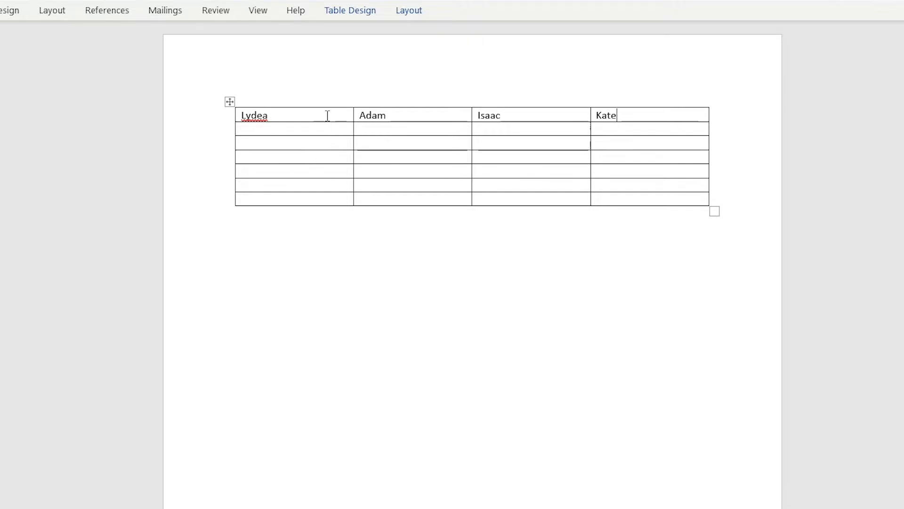
Step: Insert a column to the right of the first column, then undo the insertion
{"action": "left_click_drag", "start_coordinate": [312, 115], "coordinate": [306, 198]}
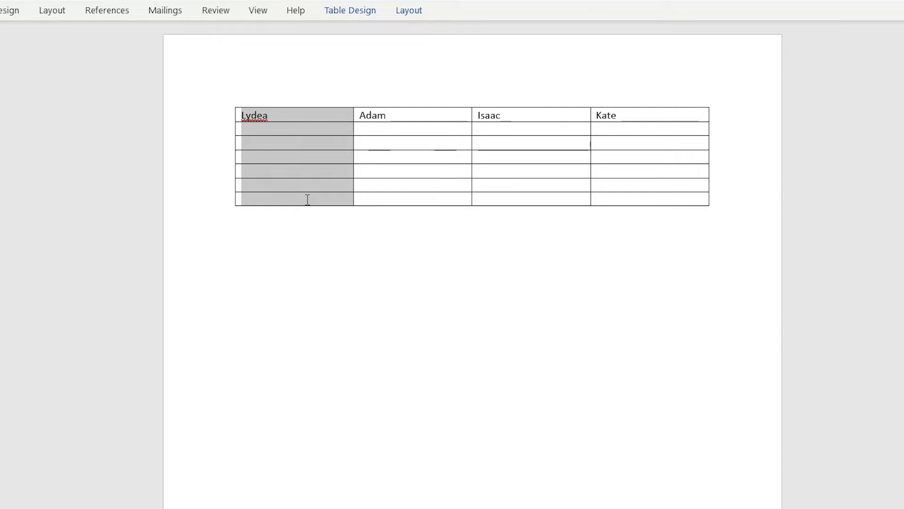
{"action": "right_click", "coordinate": [297, 131]}
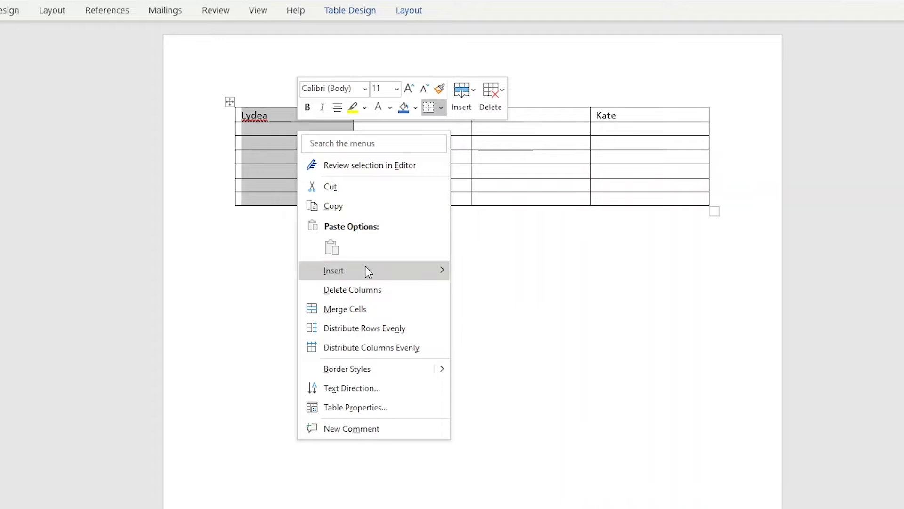
{"action": "mouse_move", "coordinate": [366, 267]}
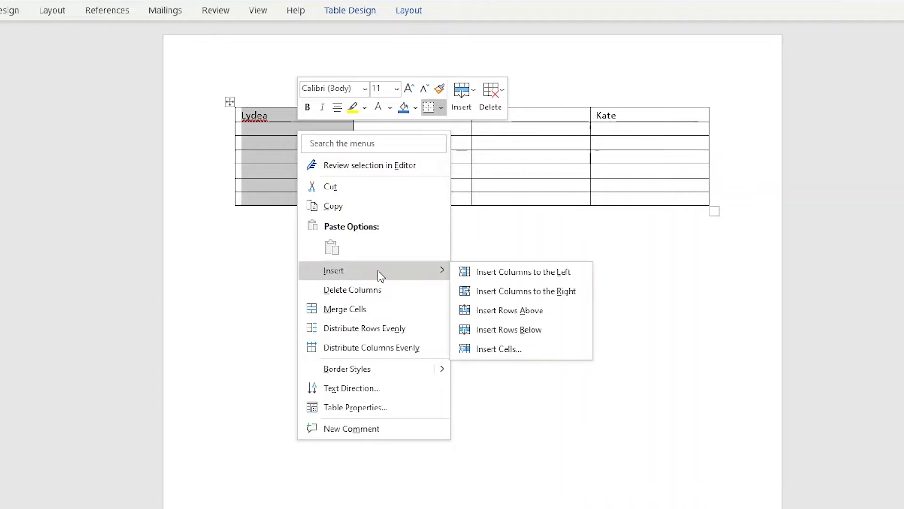
{"action": "left_click", "coordinate": [541, 290]}
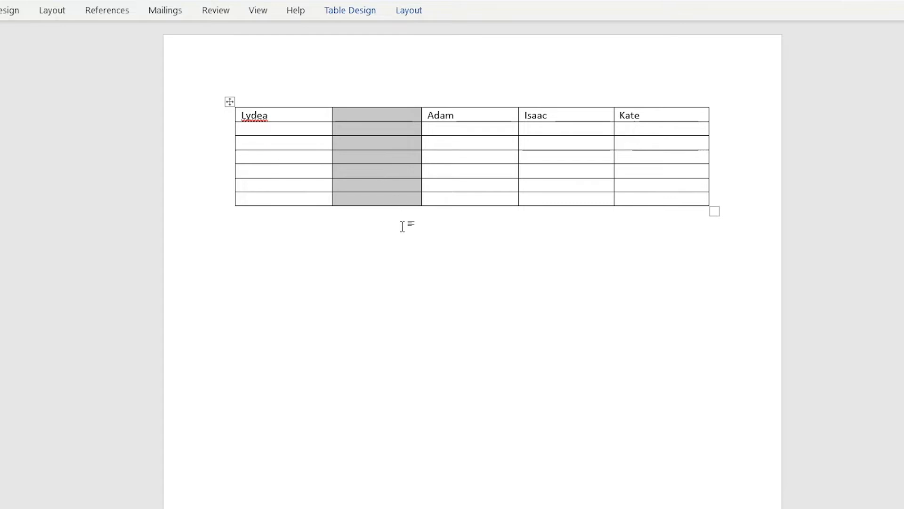
{"action": "key", "text": "ctrl+z"}
Step: Insert a blank column to the left of the first name column
{"action": "right_click", "coordinate": [321, 158]}
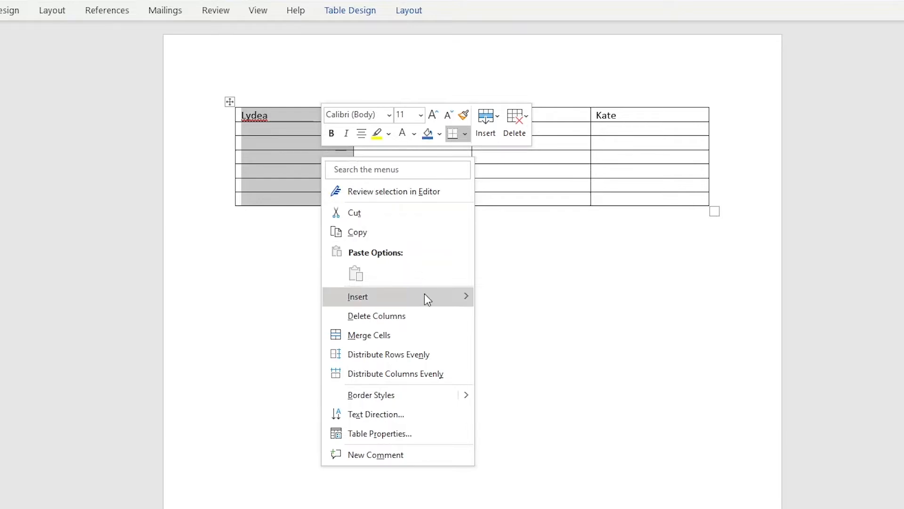
{"action": "mouse_move", "coordinate": [426, 296]}
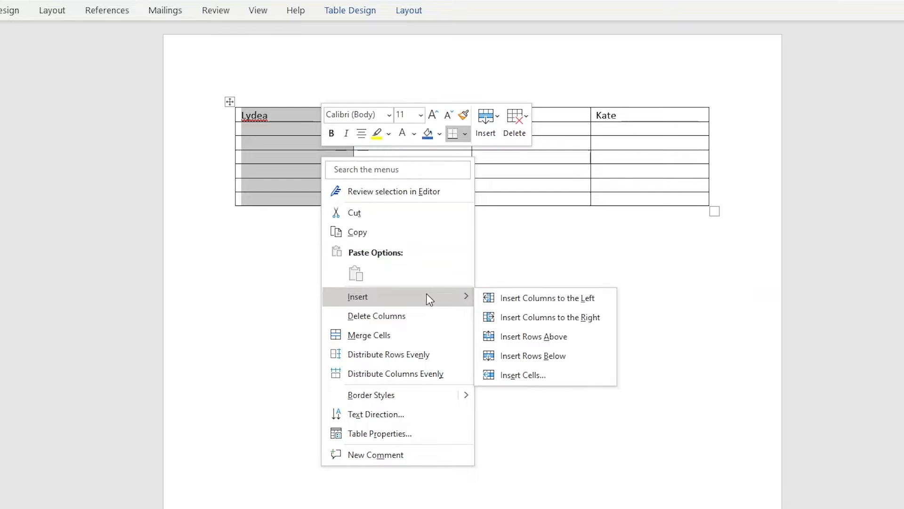
{"action": "left_click", "coordinate": [551, 298]}
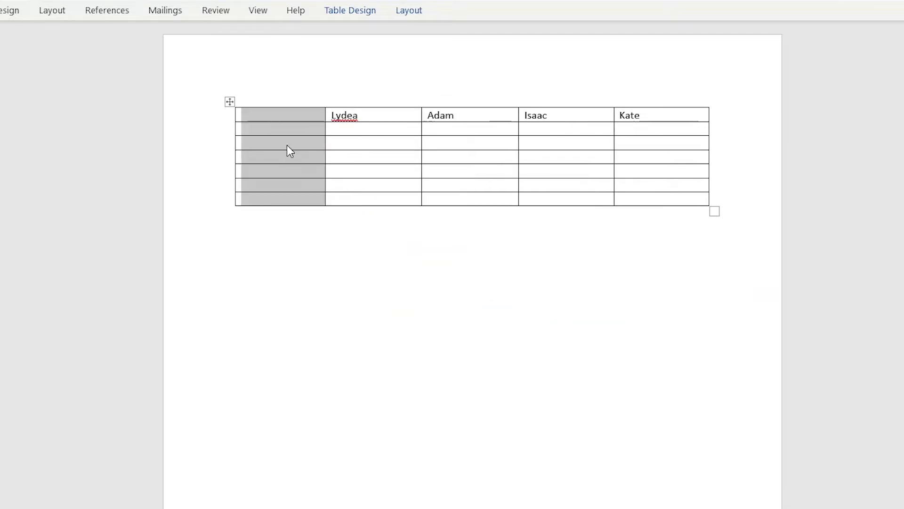
Step: Enter the chores Brush Teeth, Clean Room and Floss Teeth down the new first column
{"action": "left_click", "coordinate": [280, 115]}
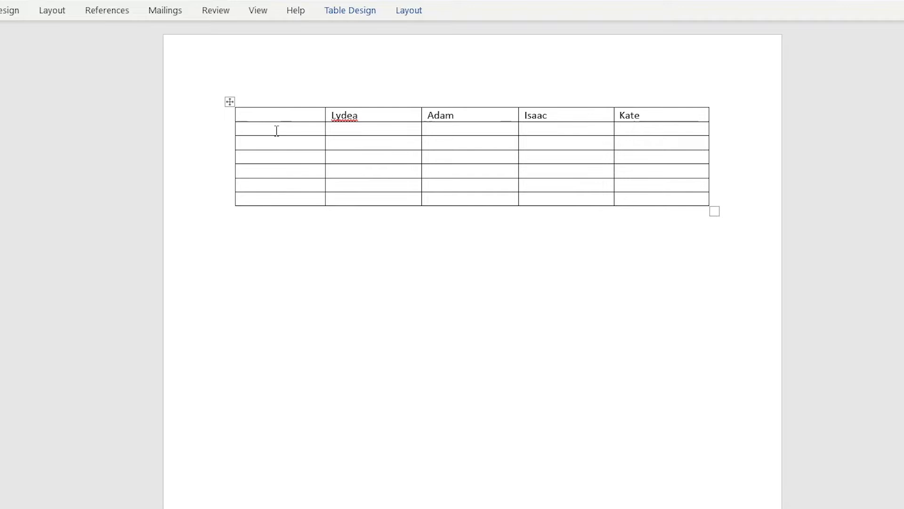
{"action": "left_click", "coordinate": [276, 131]}
{"action": "type", "text": "Brush Teeth"}
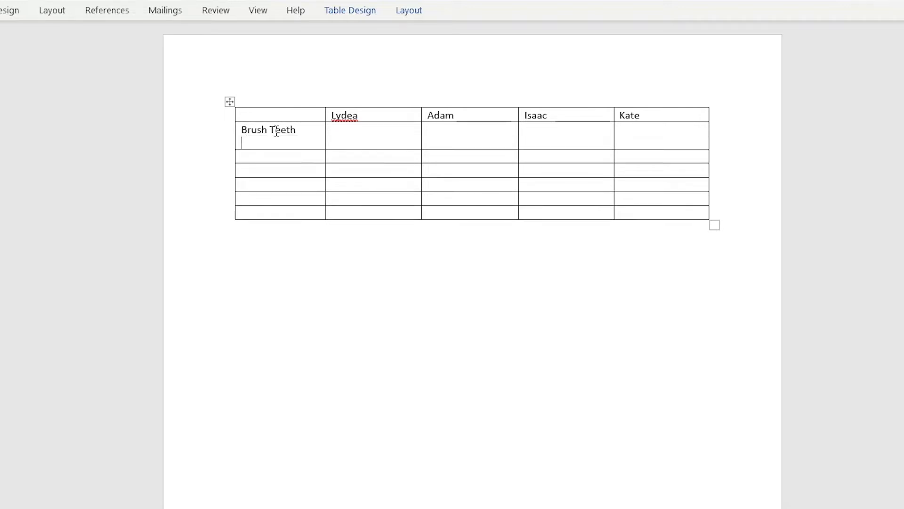
{"action": "left_click", "coordinate": [268, 146]}
{"action": "type", "text": "Clean Room"}
{"action": "left_click", "coordinate": [270, 159]}
{"action": "type", "text": "Floss Teeth"}
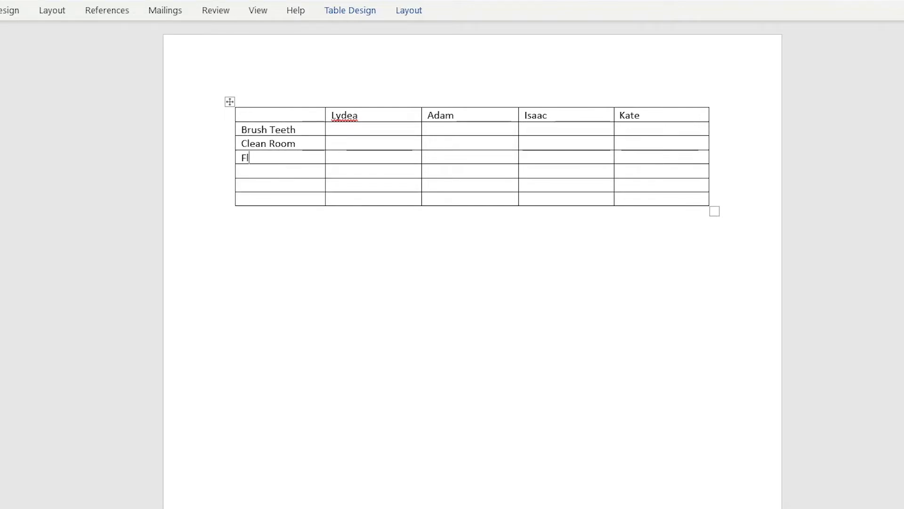
Step: Add the chores Lay out clothes, Charge Laptops and Prepare backpack in the remaining rows of the first column
{"action": "left_click", "coordinate": [246, 171]}
{"action": "type", "text": "Lay out clothes"}
{"action": "left_click", "coordinate": [254, 185]}
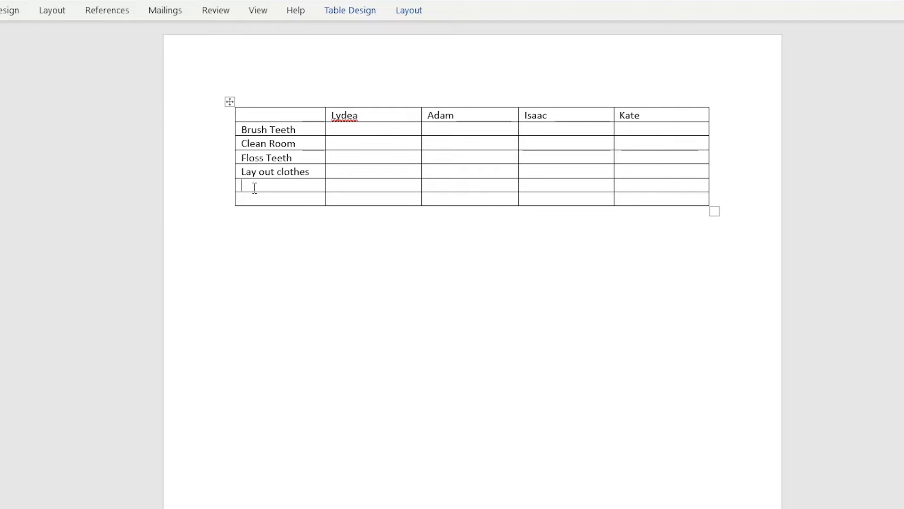
{"action": "type", "text": "Charge Laptops"}
{"action": "left_click", "coordinate": [278, 202]}
{"action": "type", "text": "Prepare backpack"}
Step: Fill the four name header cells with blue shading
{"action": "left_click", "coordinate": [319, 131]}
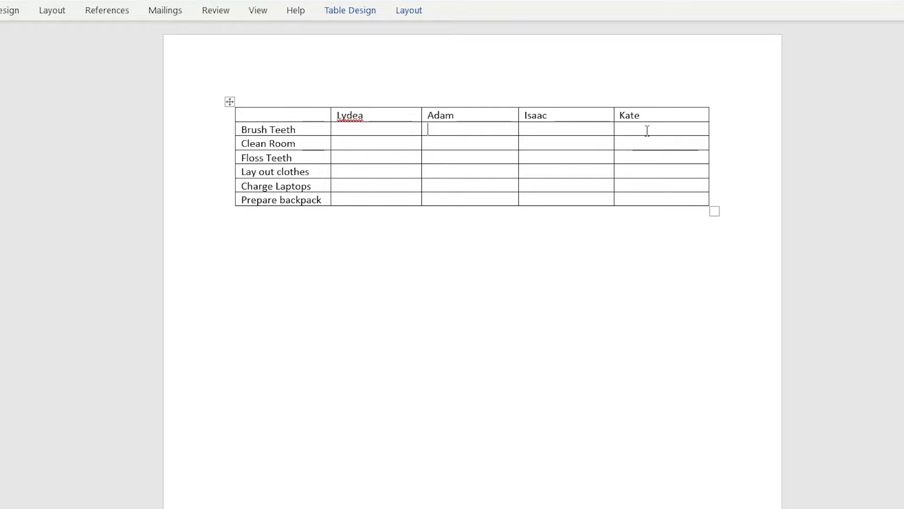
{"action": "left_click_drag", "start_coordinate": [667, 115], "coordinate": [389, 117]}
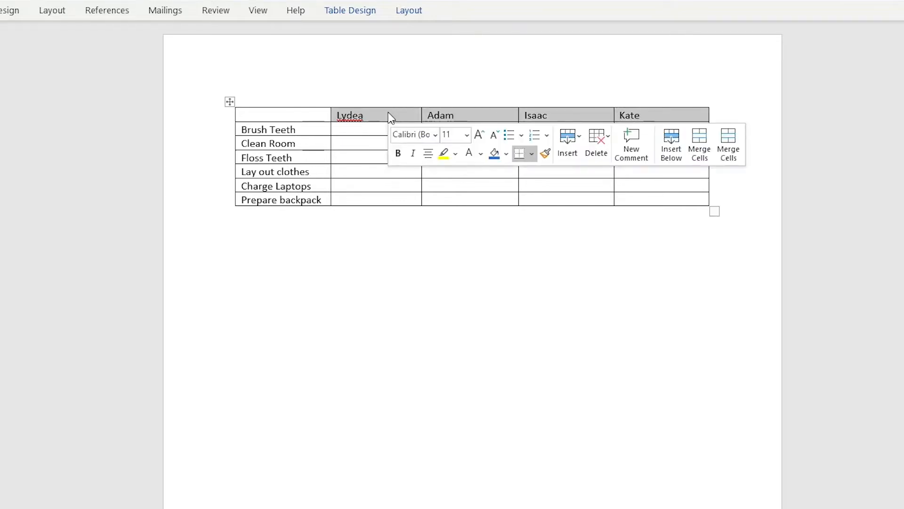
{"action": "left_click", "coordinate": [495, 154]}
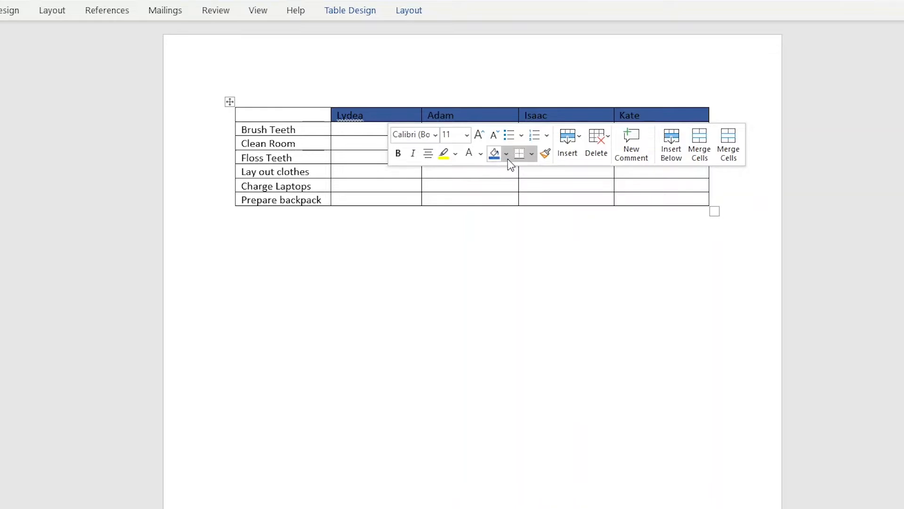
{"action": "left_click", "coordinate": [507, 159]}
{"action": "left_click", "coordinate": [484, 141]}
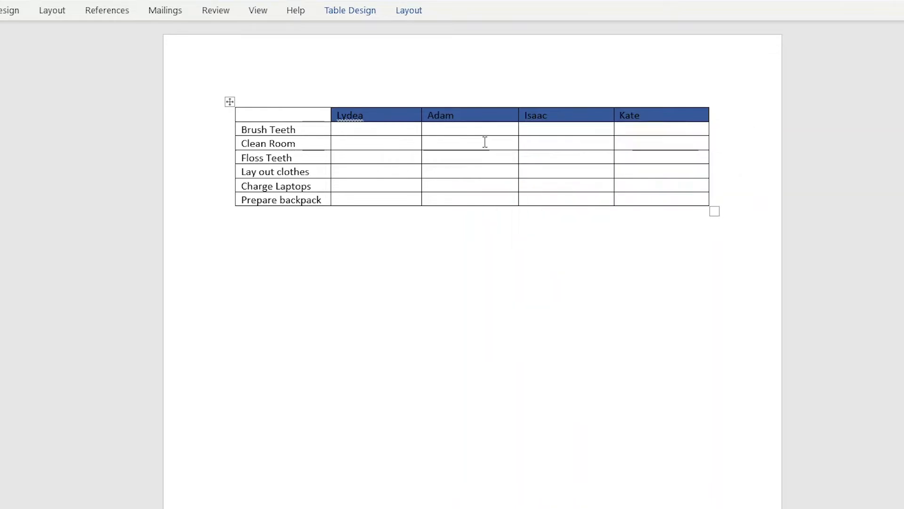
Step: Make the name headers' text white and bold
{"action": "left_click", "coordinate": [471, 146]}
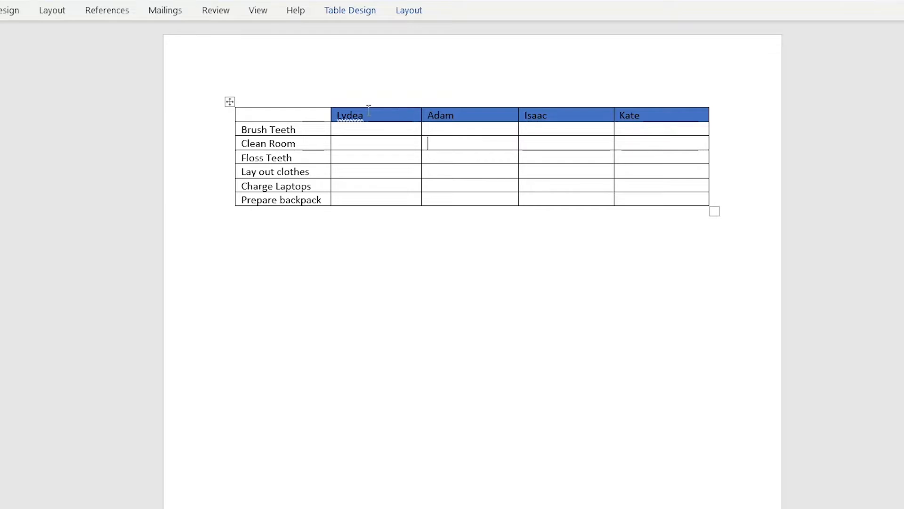
{"action": "left_click_drag", "start_coordinate": [344, 113], "coordinate": [701, 109]}
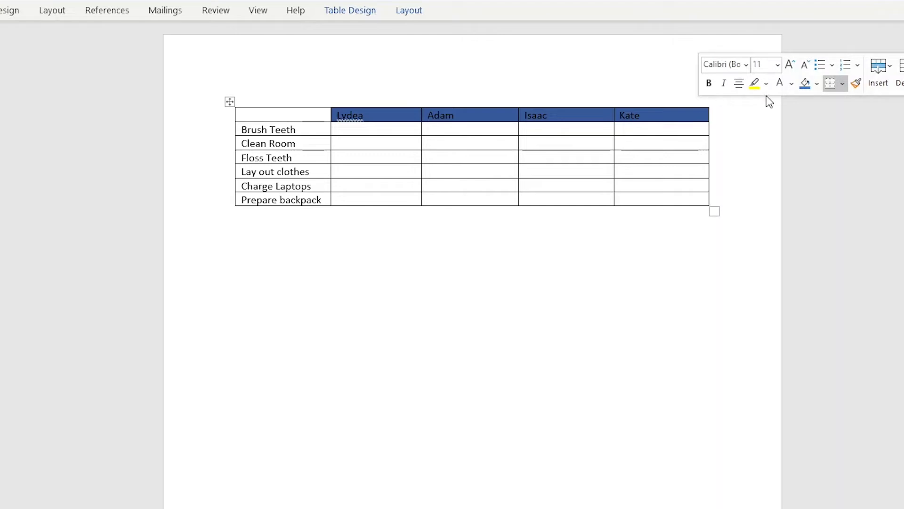
{"action": "left_click", "coordinate": [791, 87]}
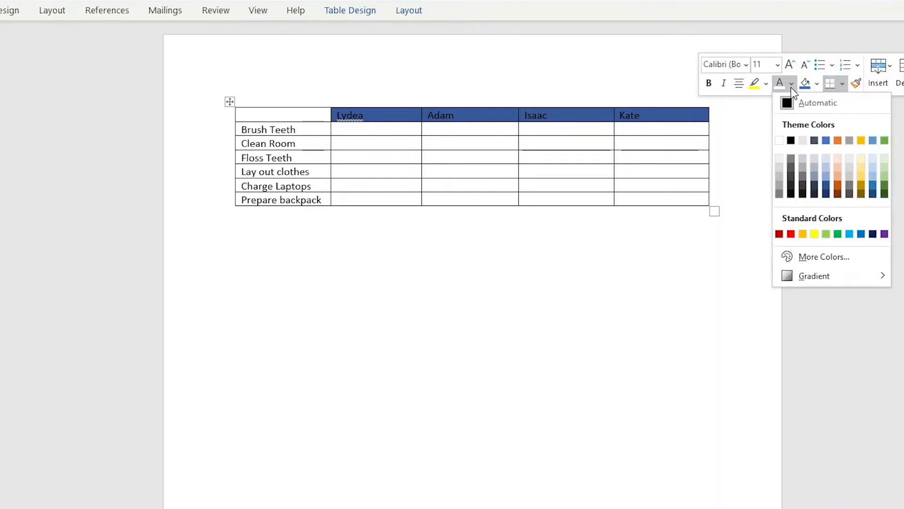
{"action": "left_click", "coordinate": [779, 141]}
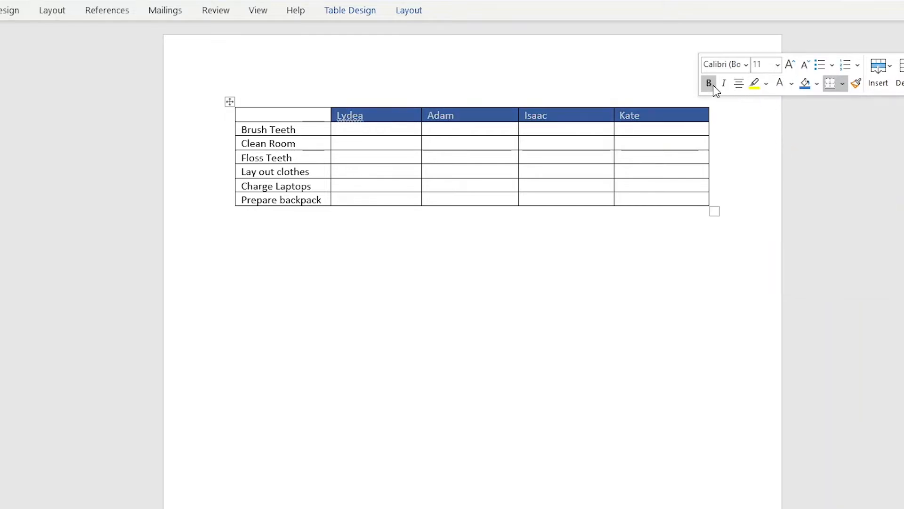
{"action": "left_click", "coordinate": [708, 83]}
{"action": "left_click", "coordinate": [514, 144]}
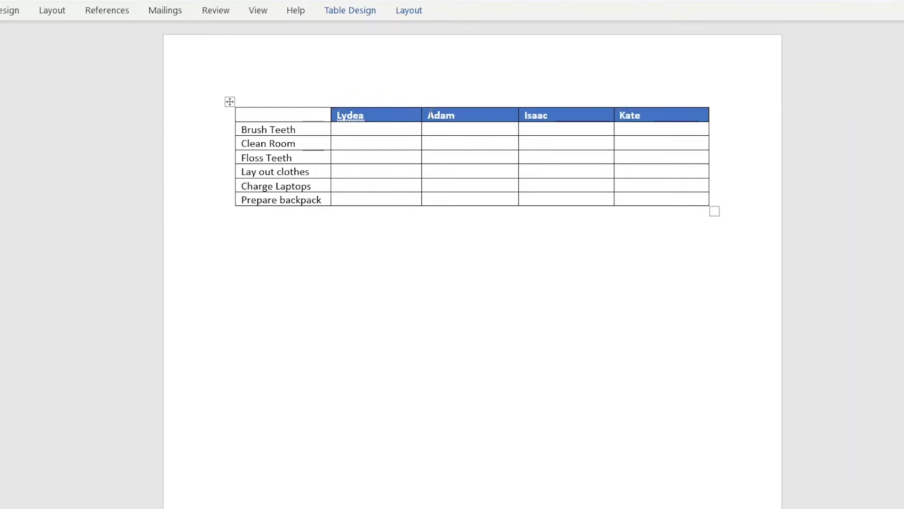
Step: Insert a new column to the right of the second name column
{"action": "left_click_drag", "start_coordinate": [435, 115], "coordinate": [493, 200]}
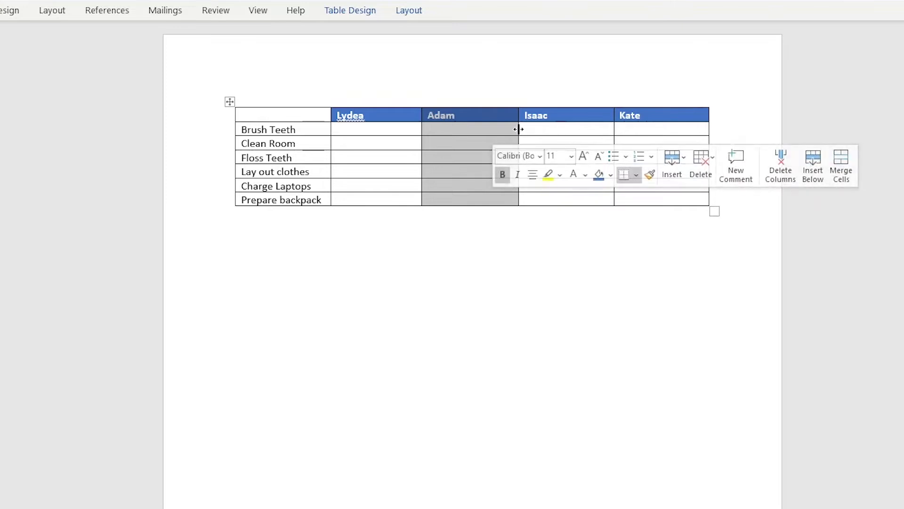
{"action": "right_click", "coordinate": [466, 120]}
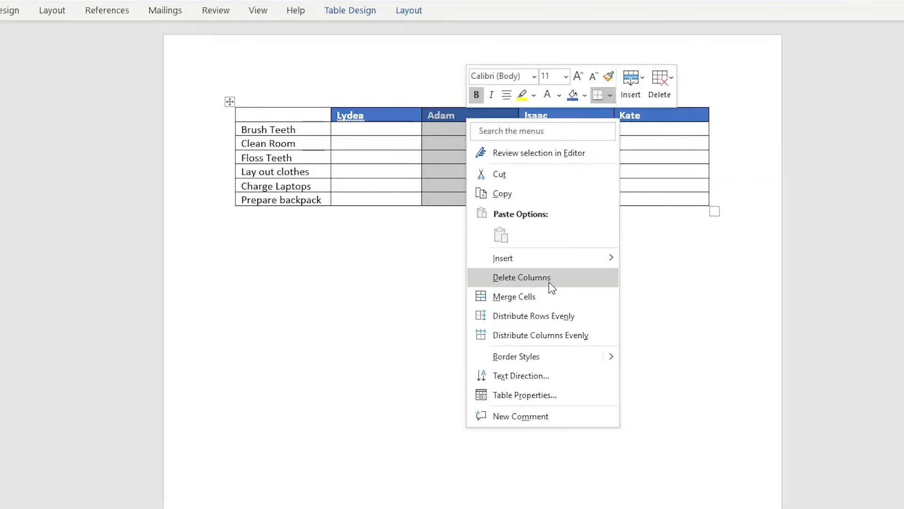
{"action": "mouse_move", "coordinate": [573, 262]}
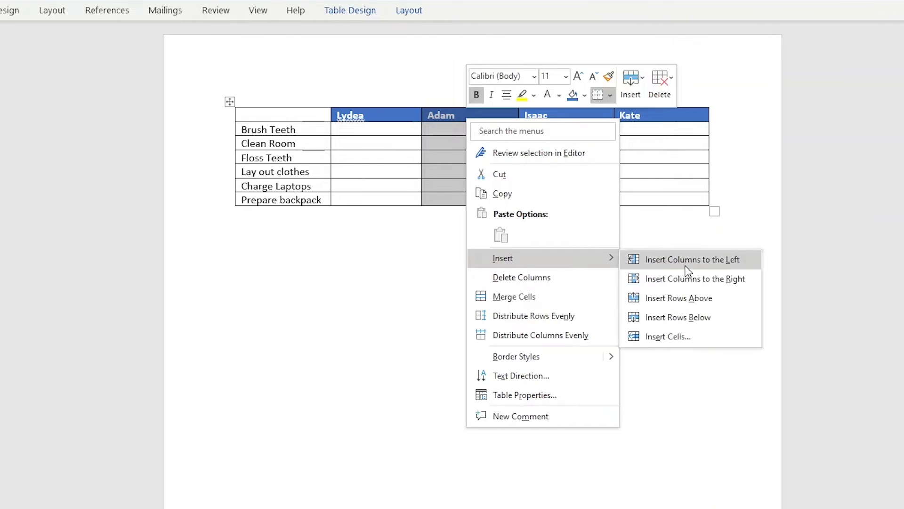
{"action": "left_click", "coordinate": [695, 277]}
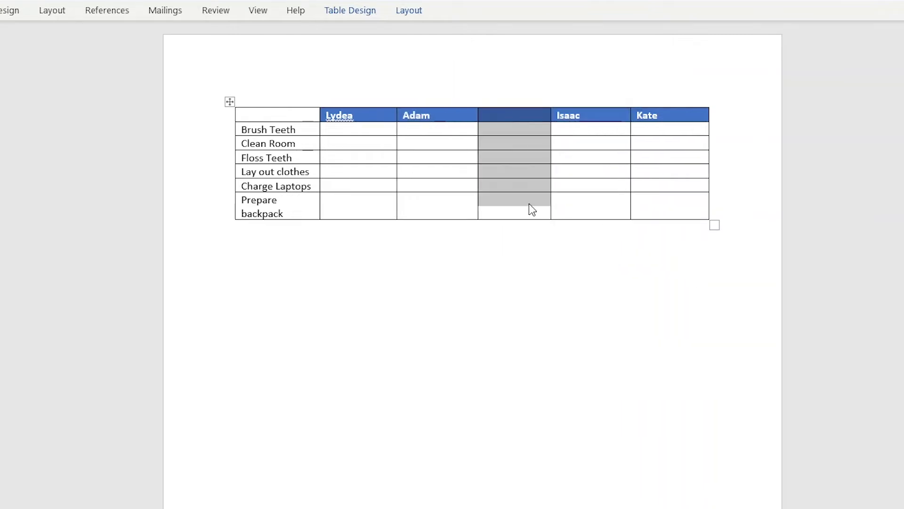
Step: Enter another child's name in the new column's header cell
{"action": "left_click", "coordinate": [499, 188]}
{"action": "key", "text": "Up"}
{"action": "key", "text": "Up"}
{"action": "key", "text": "Up"}
{"action": "key", "text": "Up"}
{"action": "key", "text": "Up"}
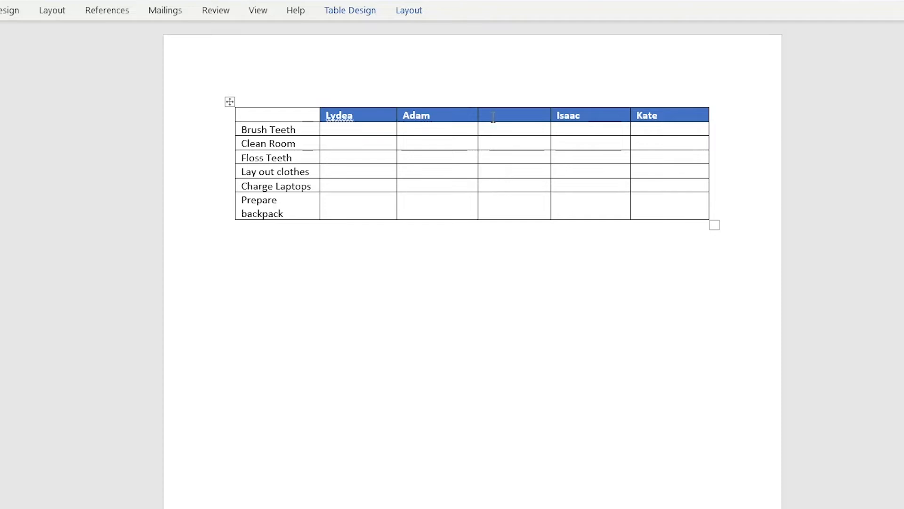
{"action": "type", "text": "Billy"}
Step: Insert a blank row below the Floss Teeth row
{"action": "left_click_drag", "start_coordinate": [243, 158], "coordinate": [657, 156]}
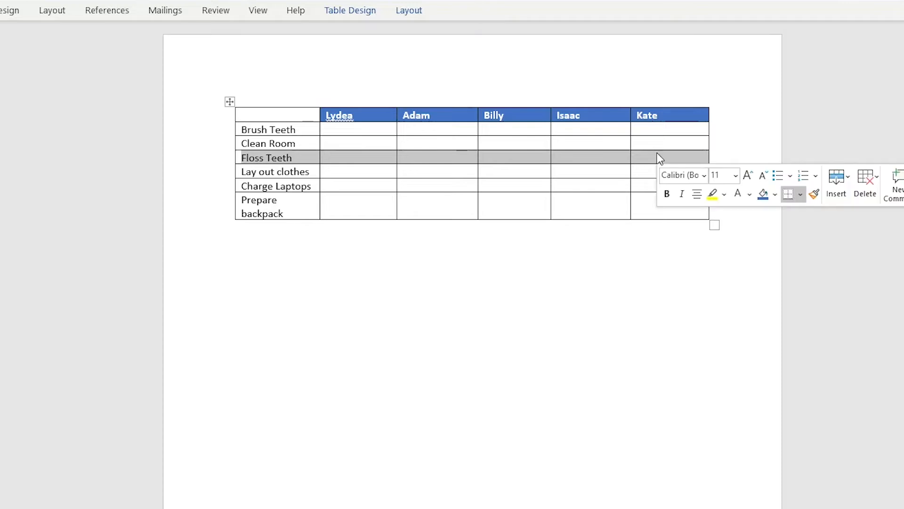
{"action": "right_click", "coordinate": [585, 157]}
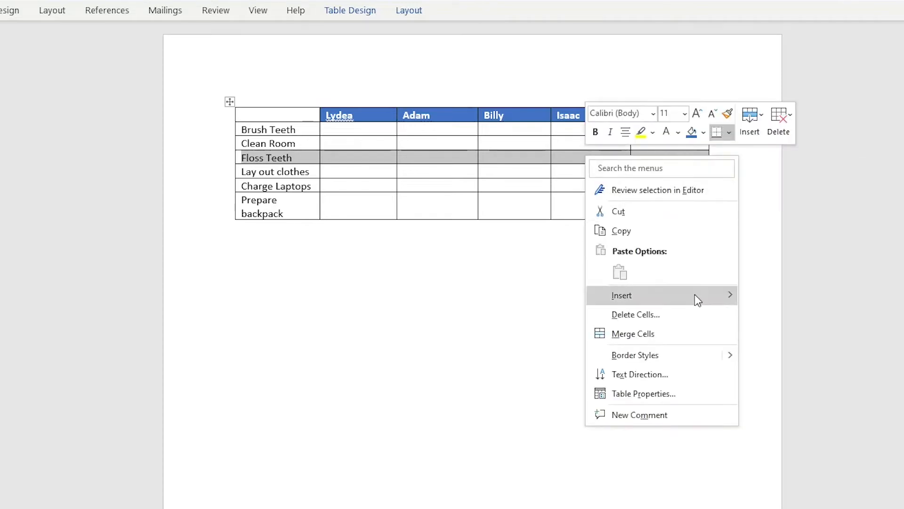
{"action": "mouse_move", "coordinate": [695, 296]}
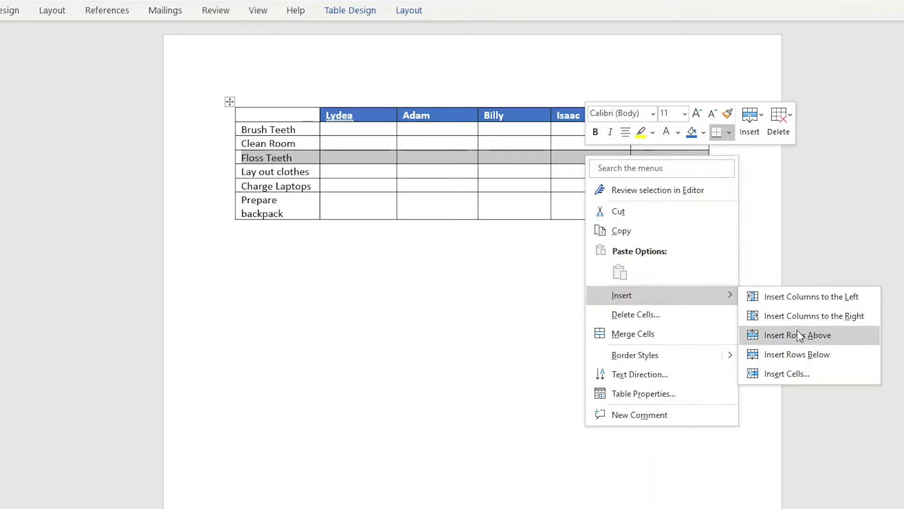
{"action": "left_click", "coordinate": [802, 355]}
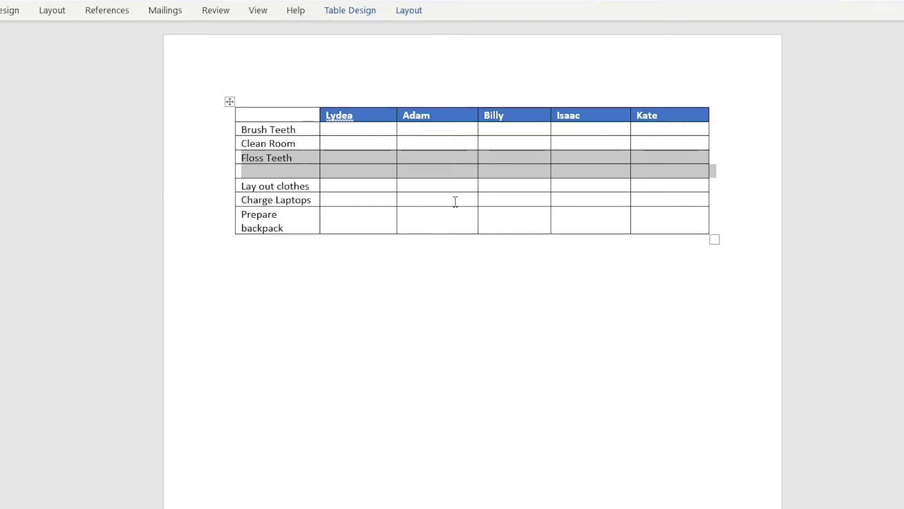
{"action": "left_click", "coordinate": [454, 201]}
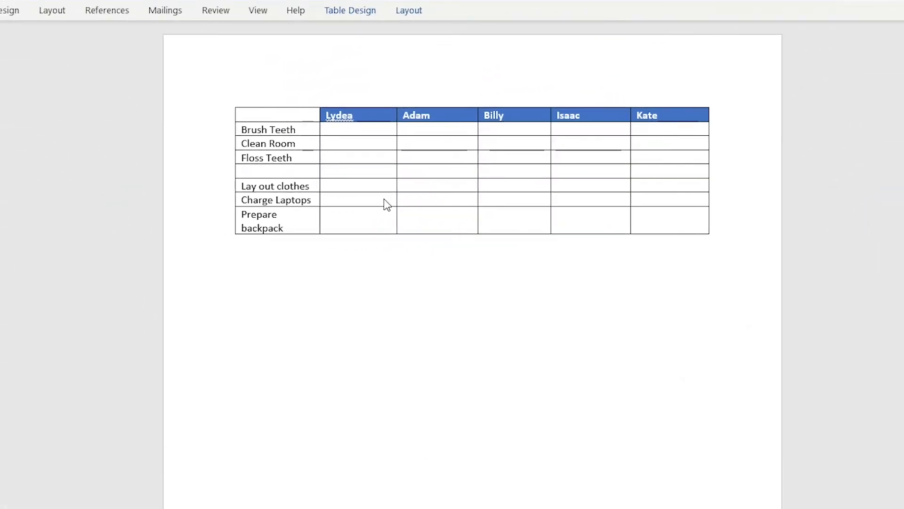
Step: Clear all the text from the chore chart table, keeping its cells
{"action": "left_click", "coordinate": [333, 165]}
{"action": "left_click", "coordinate": [229, 102]}
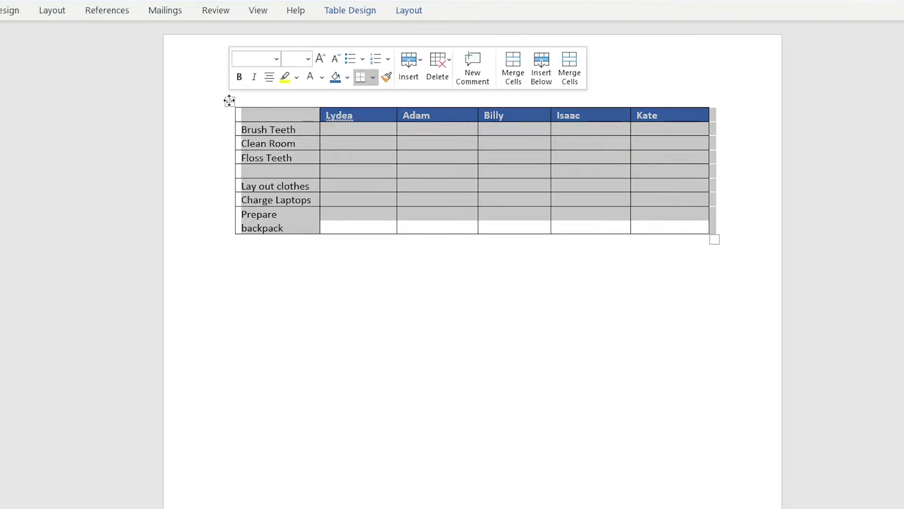
{"action": "key", "text": "Delete"}
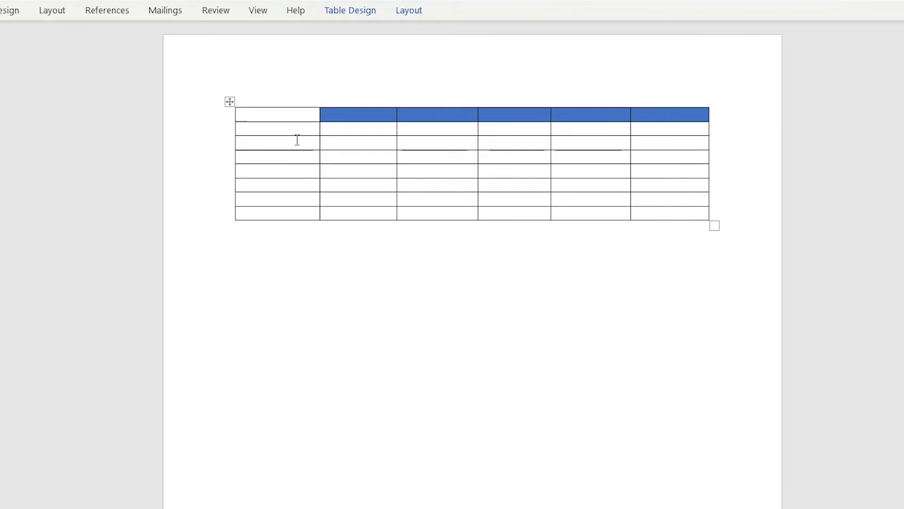
Step: Delete the entire table with Delete Table, then undo the deletion
{"action": "left_click", "coordinate": [232, 100]}
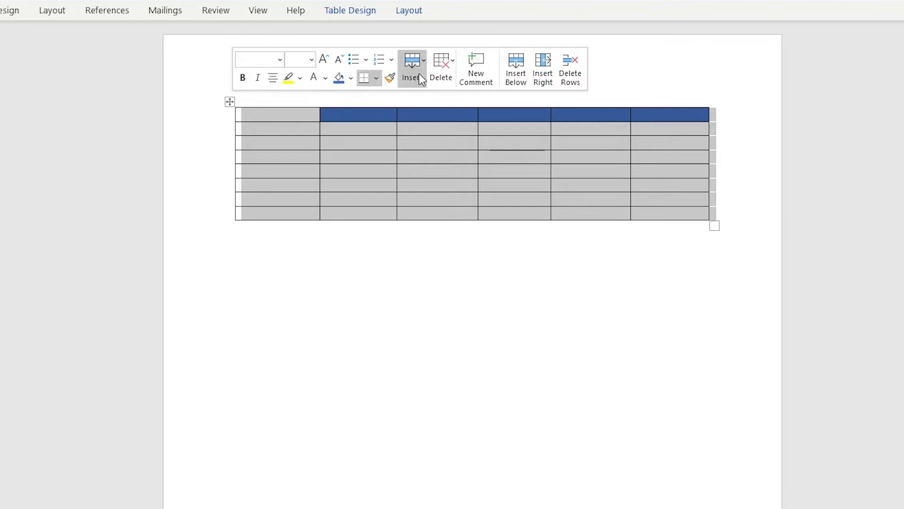
{"action": "left_click", "coordinate": [444, 77]}
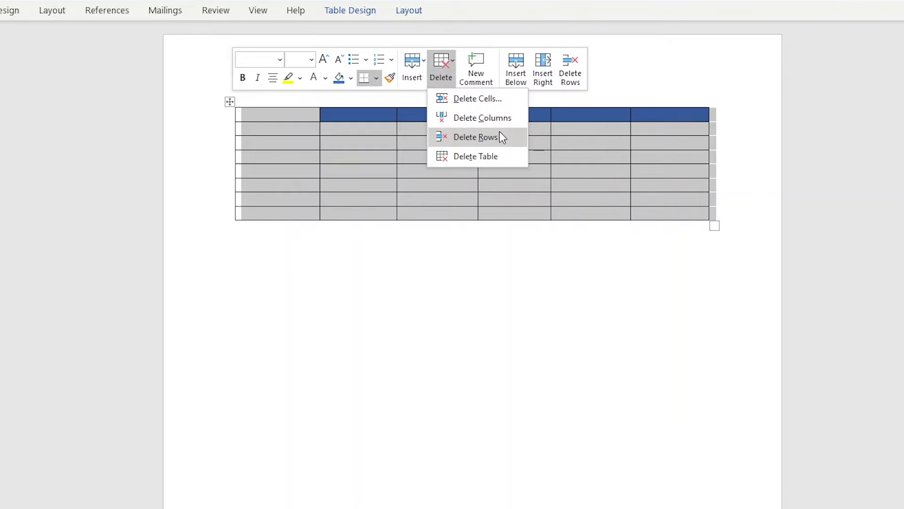
{"action": "left_click", "coordinate": [490, 156]}
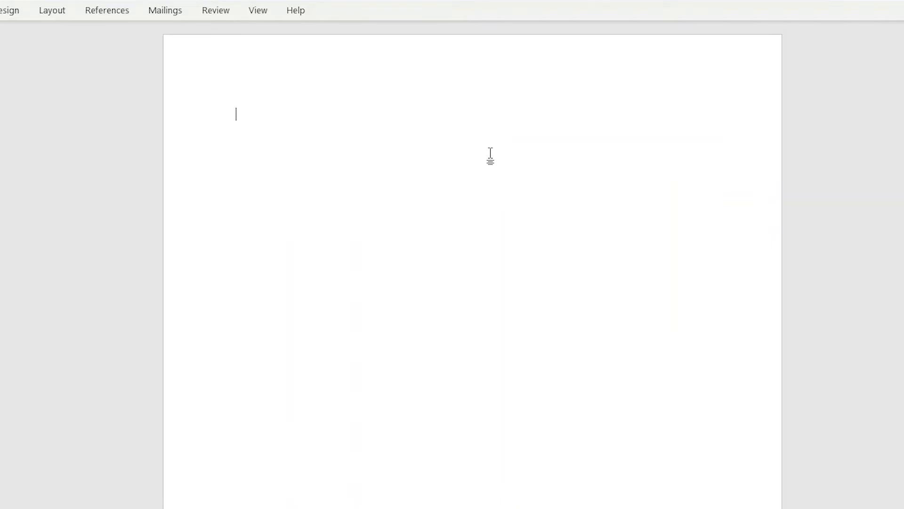
{"action": "key", "text": "ctrl+z"}
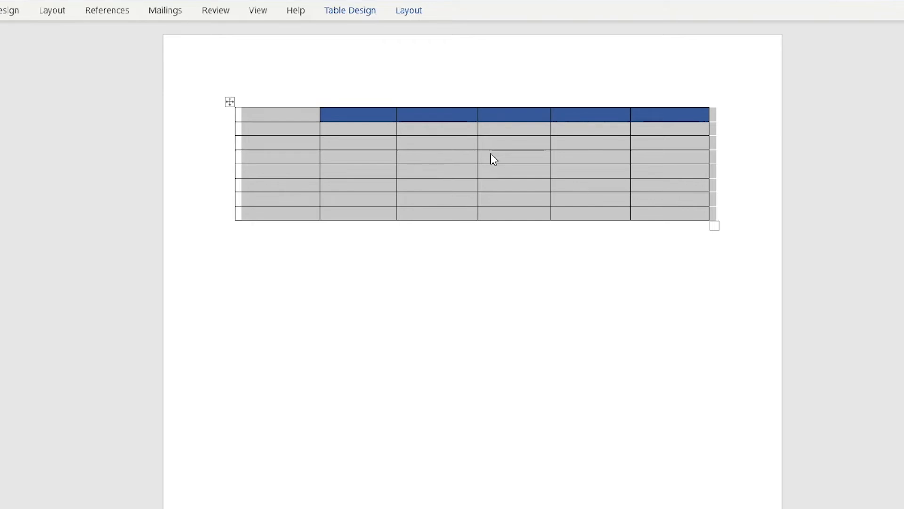
Step: Select the whole chore chart table and delete it
{"action": "left_click", "coordinate": [229, 102]}
{"action": "key", "text": "BackSpace"}
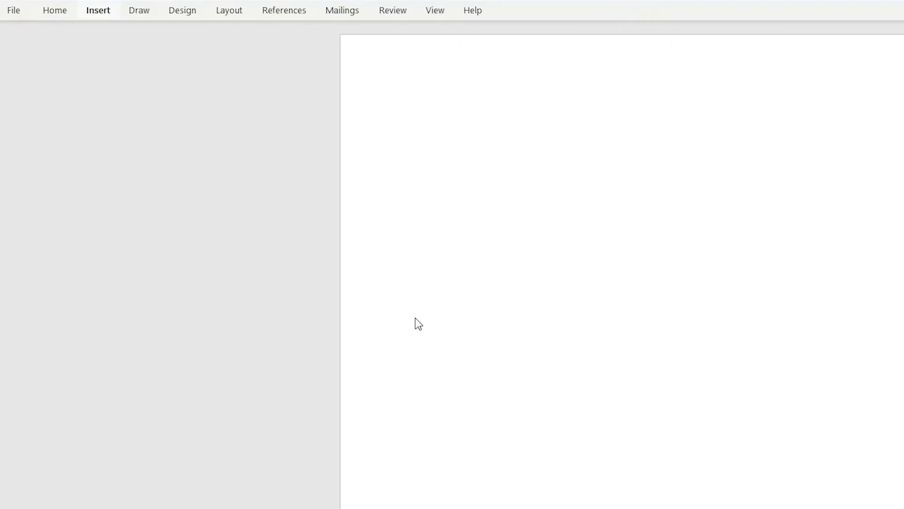
Step: Insert a new table with 10 columns and 5 rows through the Insert Table dialog
{"action": "left_click", "coordinate": [107, 14]}
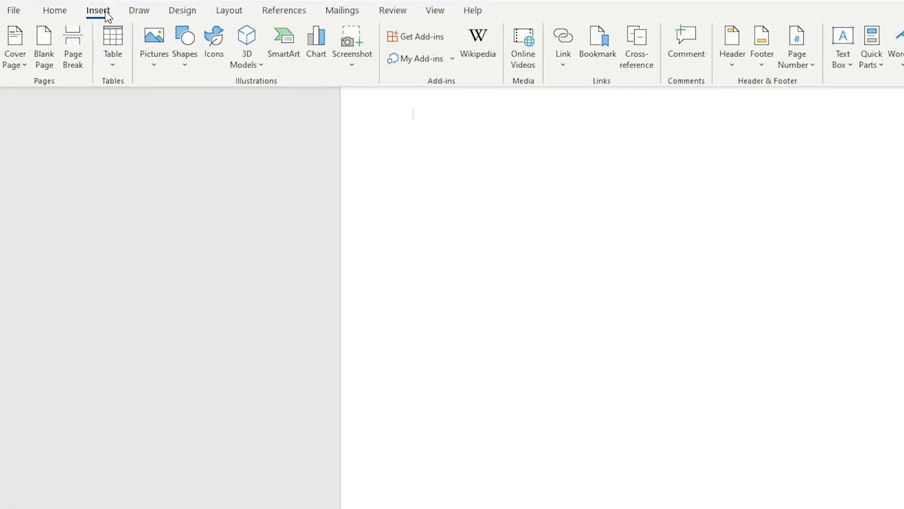
{"action": "left_click", "coordinate": [114, 45]}
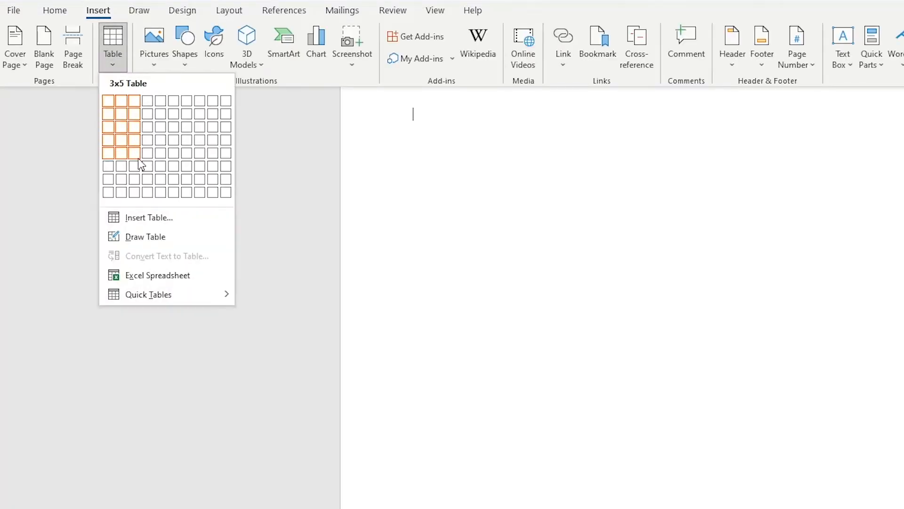
{"action": "left_click", "coordinate": [166, 219]}
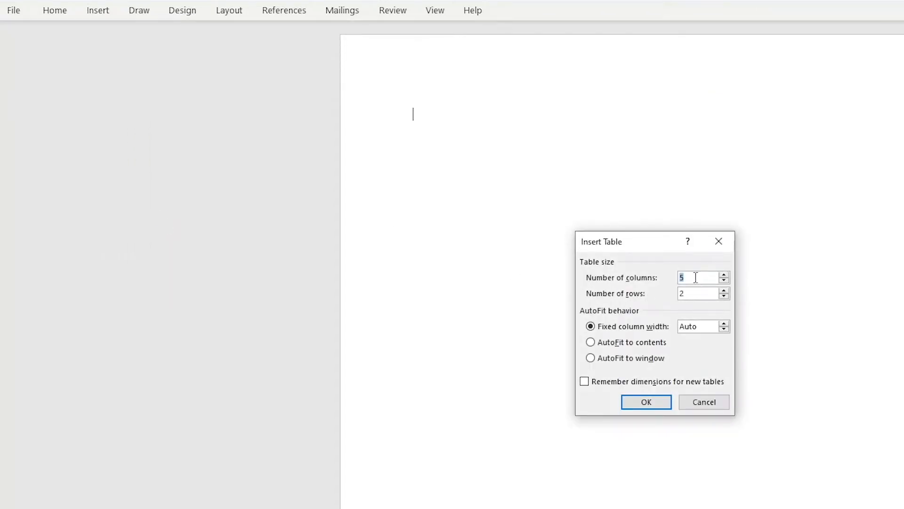
{"action": "type", "text": "10"}
{"action": "left_click", "coordinate": [698, 293]}
{"action": "key", "text": "BackSpace"}
{"action": "type", "text": "5"}
{"action": "left_click", "coordinate": [645, 401]}
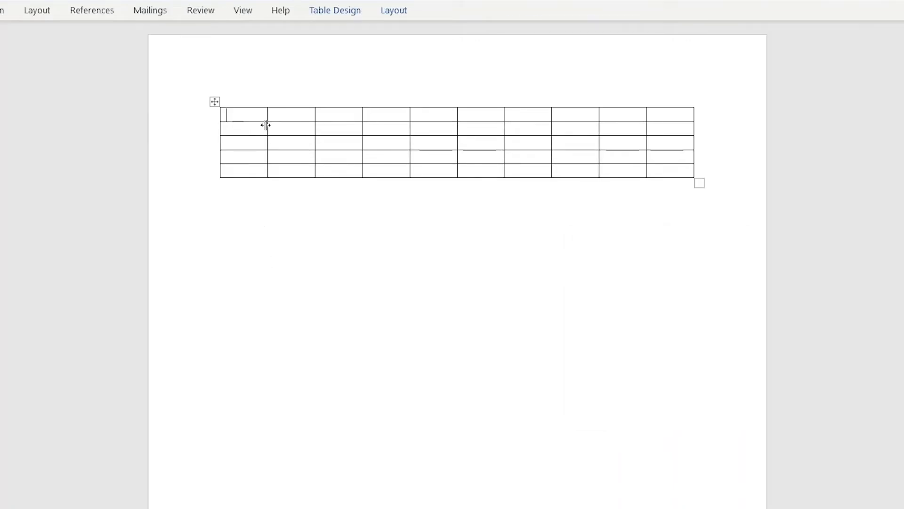
Step: Select all the table's rows and insert the same number of rows below them
{"action": "left_click_drag", "start_coordinate": [253, 114], "coordinate": [673, 168]}
{"action": "right_click", "coordinate": [538, 147]}
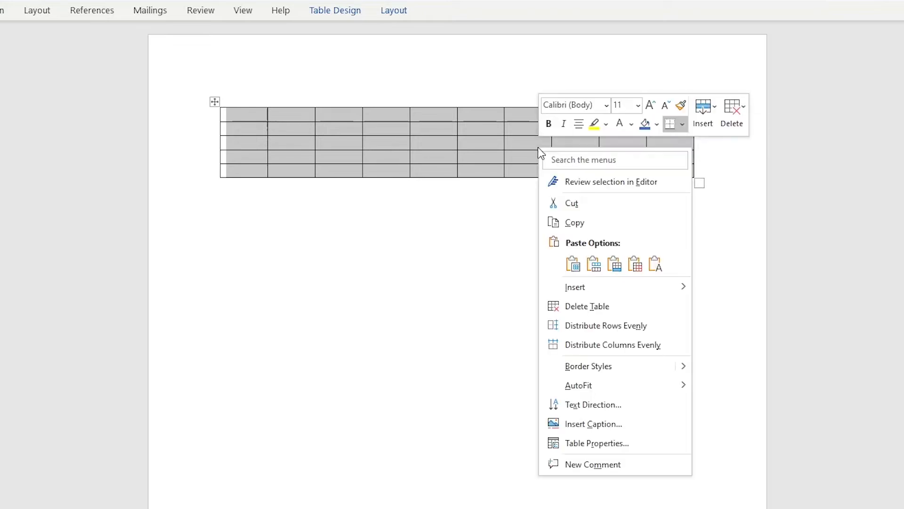
{"action": "left_click", "coordinate": [702, 120]}
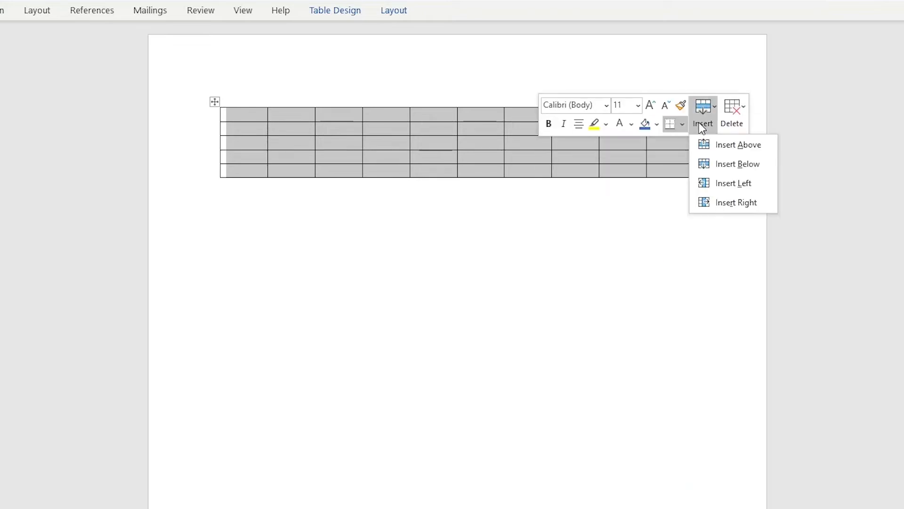
{"action": "left_click", "coordinate": [729, 165]}
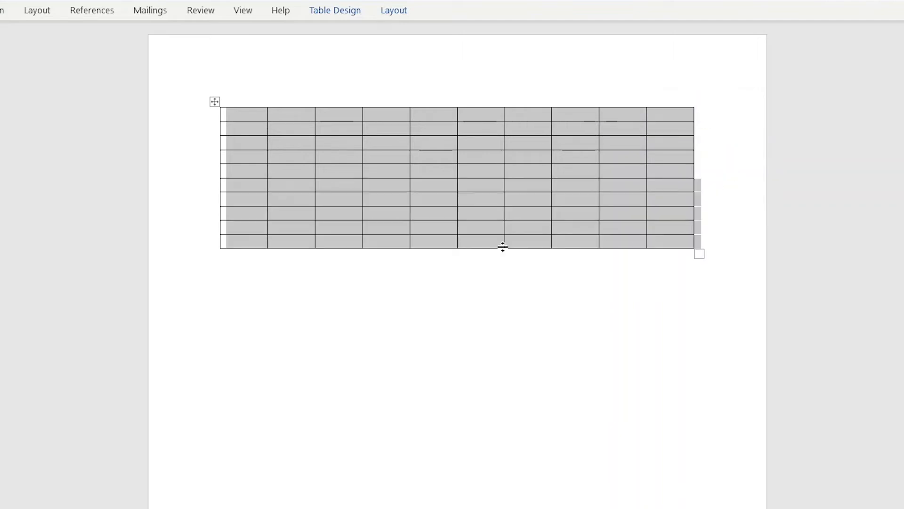
Step: Select all ten rows again and insert ten more rows below them
{"action": "left_click", "coordinate": [392, 263]}
{"action": "left_click_drag", "start_coordinate": [248, 113], "coordinate": [670, 239]}
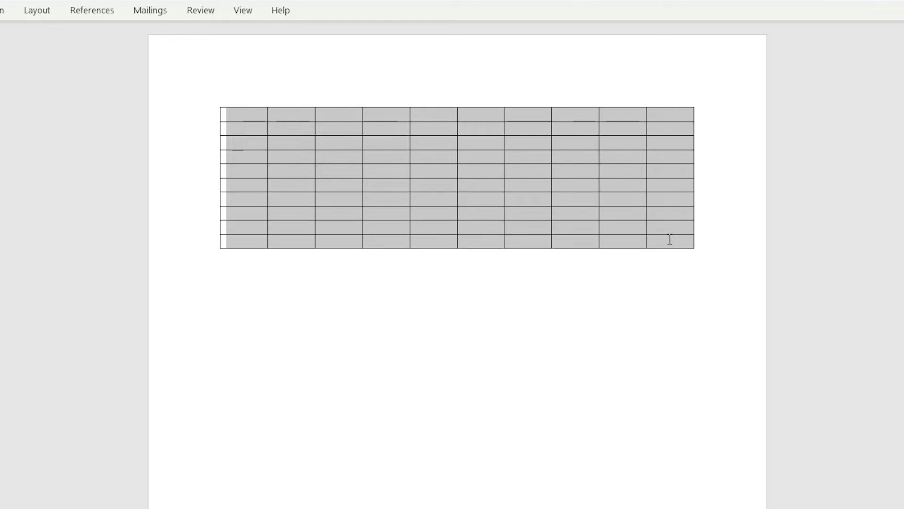
{"action": "right_click", "coordinate": [583, 194]}
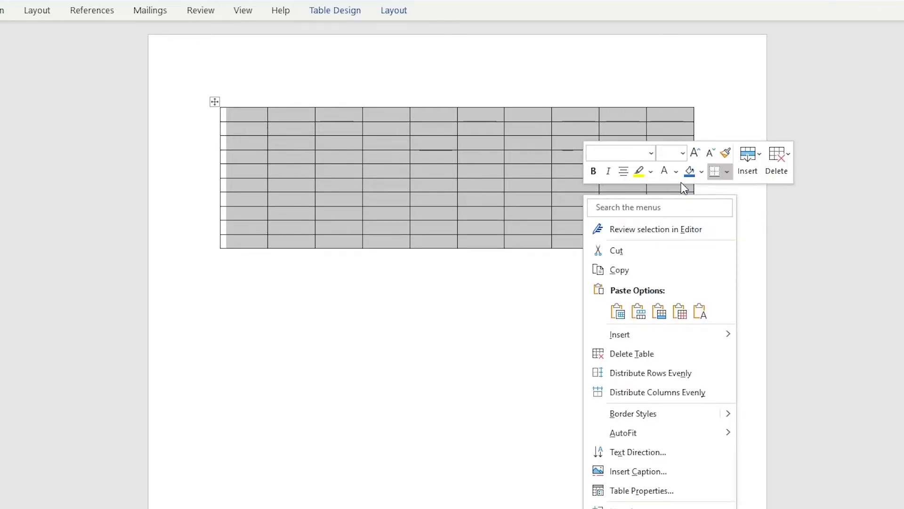
{"action": "mouse_move", "coordinate": [646, 335]}
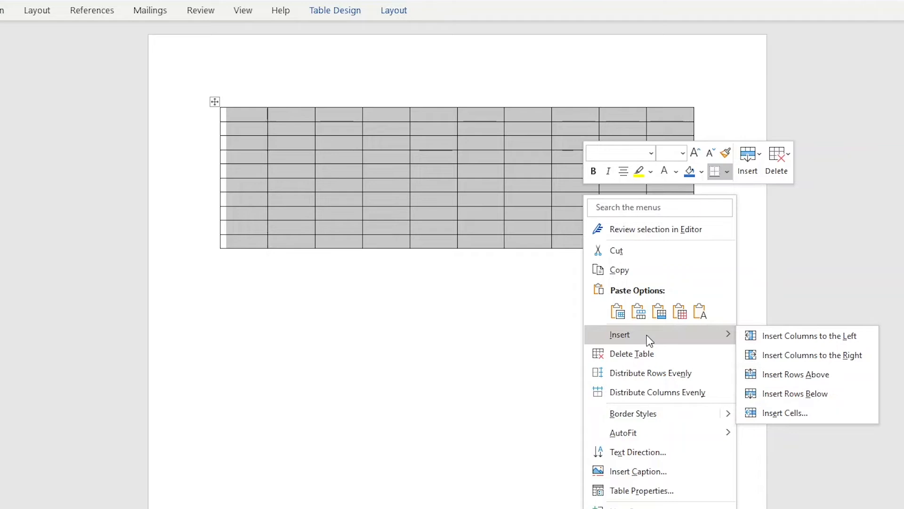
{"action": "left_click", "coordinate": [815, 399]}
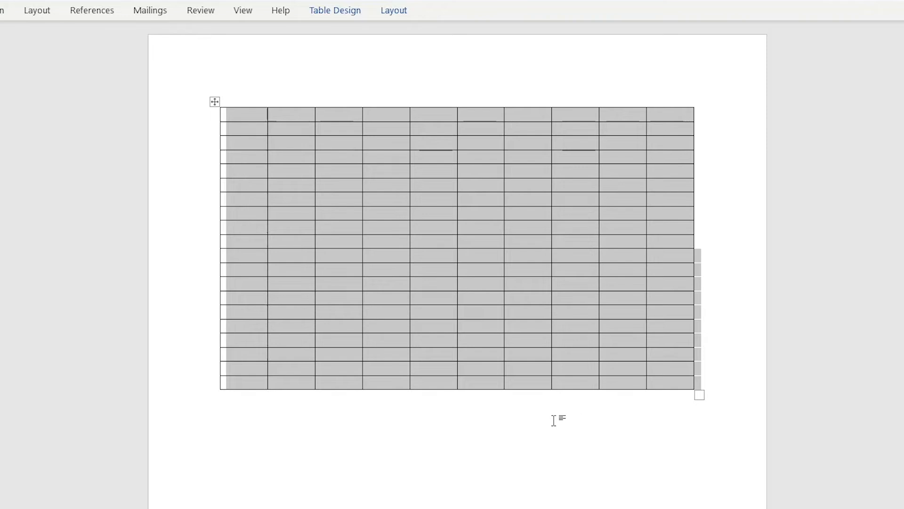
Step: Select a block of rows in the middle of the table and delete those rows
{"action": "left_click", "coordinate": [543, 341]}
{"action": "left_click_drag", "start_coordinate": [248, 193], "coordinate": [663, 283]}
{"action": "right_click", "coordinate": [528, 227]}
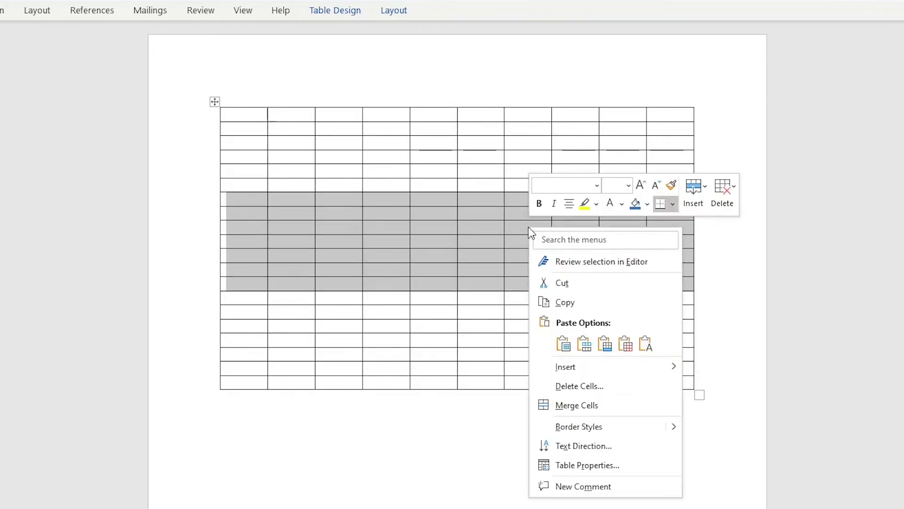
{"action": "left_click", "coordinate": [724, 199]}
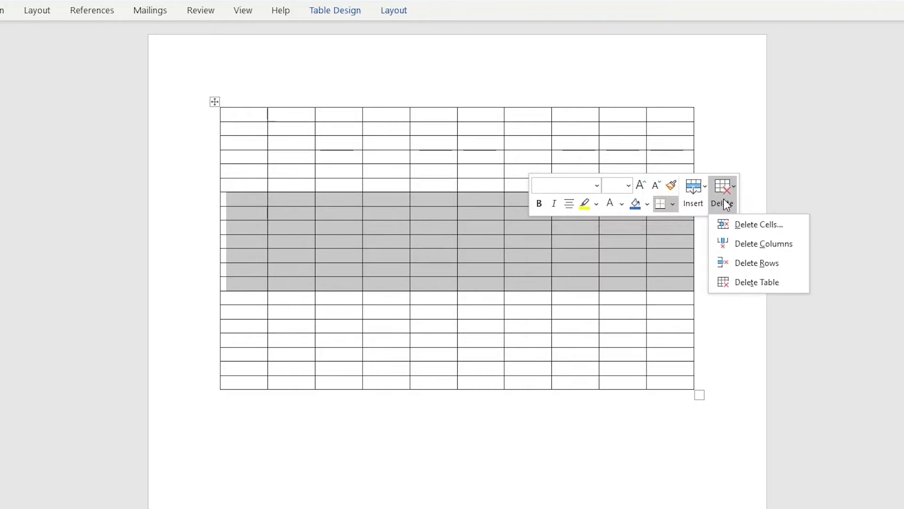
{"action": "left_click", "coordinate": [756, 269]}
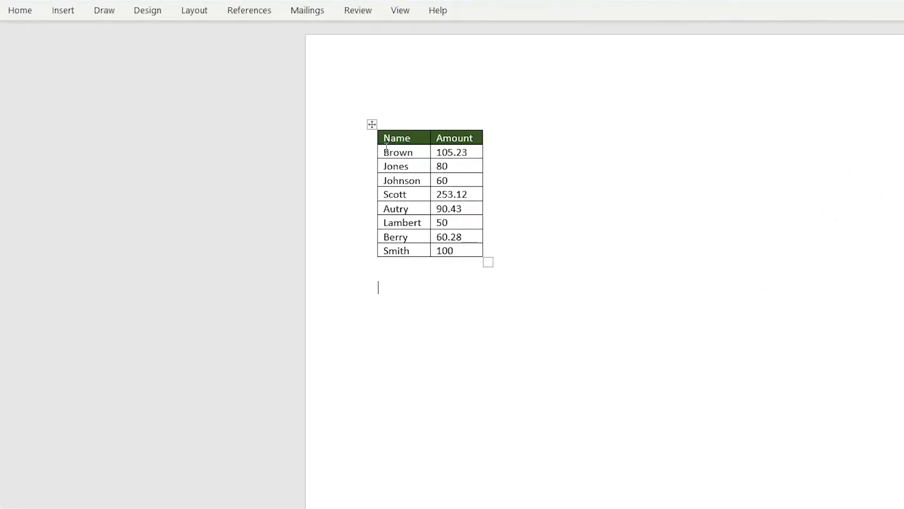
Step: Shade the Name and Amount table's data cells with a light green fill
{"action": "left_click_drag", "start_coordinate": [385, 150], "coordinate": [479, 248]}
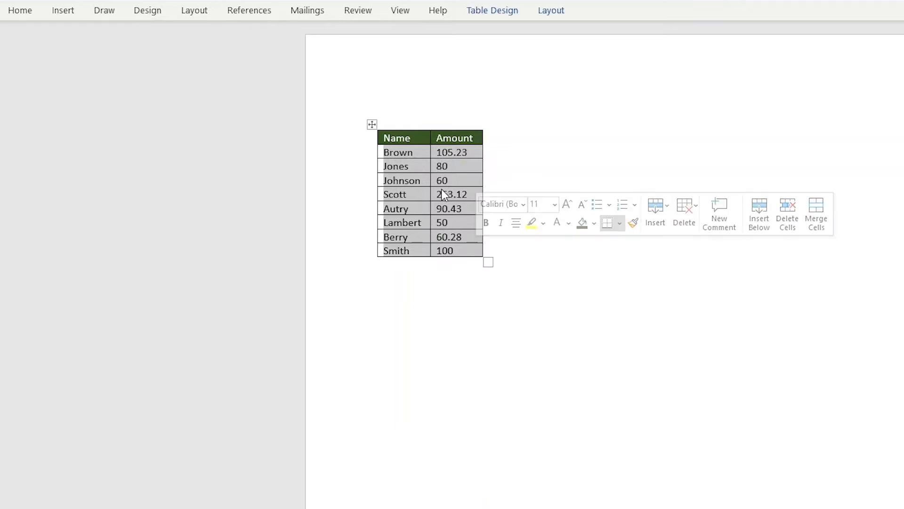
{"action": "left_click", "coordinate": [594, 224]}
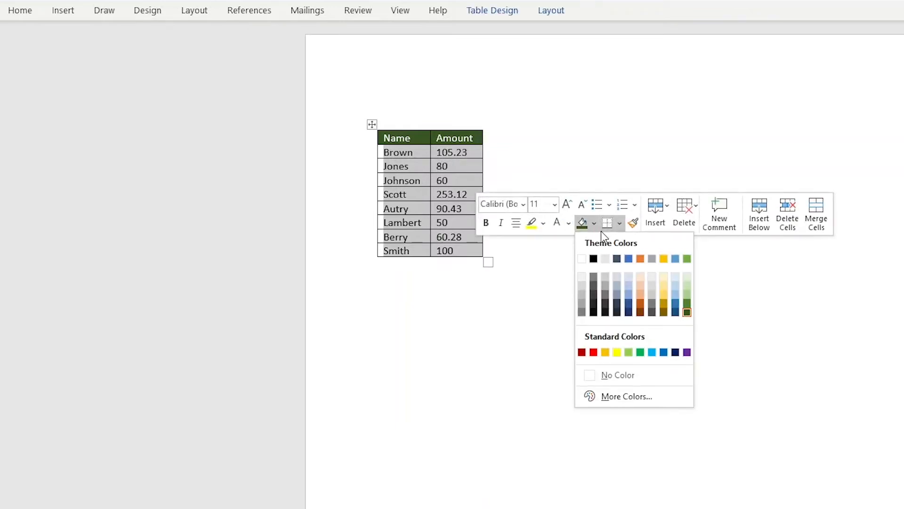
{"action": "left_click", "coordinate": [687, 278]}
{"action": "left_click", "coordinate": [532, 157]}
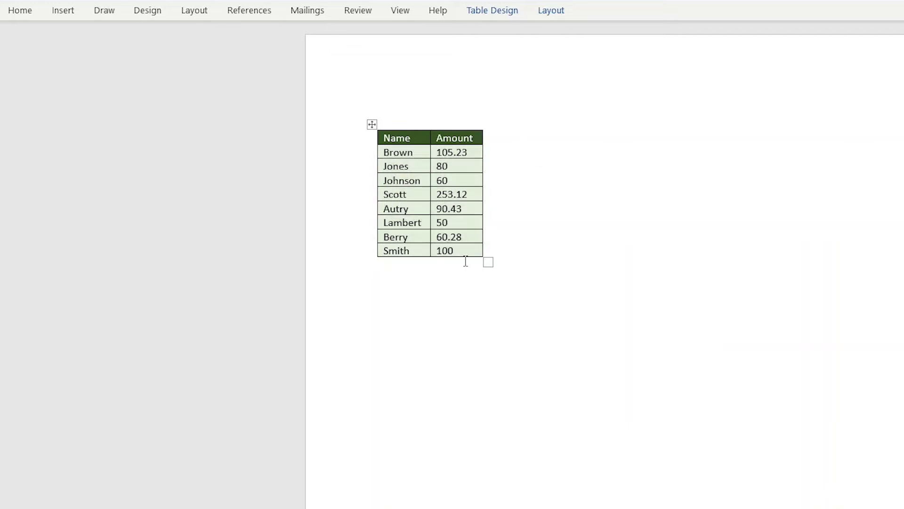
{"action": "left_click", "coordinate": [460, 285]}
Step: Sort the whole table by the Name column in ascending order
{"action": "left_click_drag", "start_coordinate": [386, 140], "coordinate": [476, 251]}
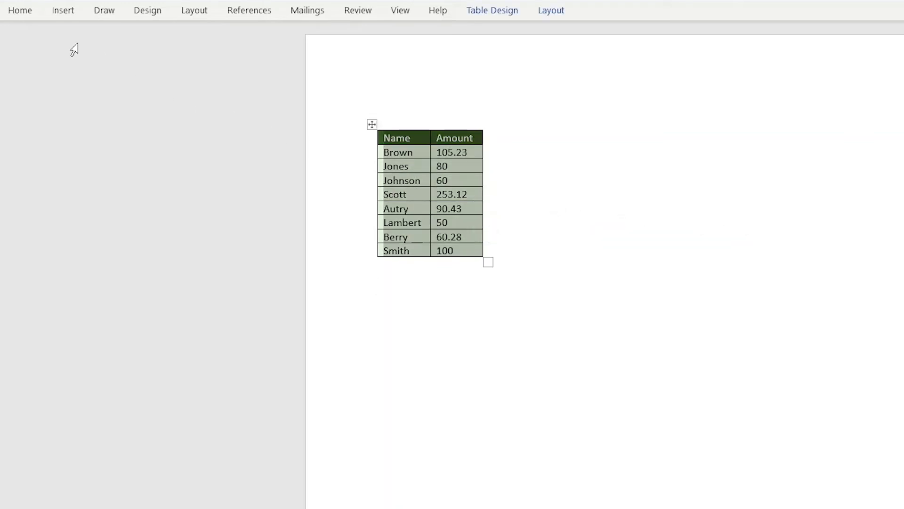
{"action": "left_click", "coordinate": [28, 14]}
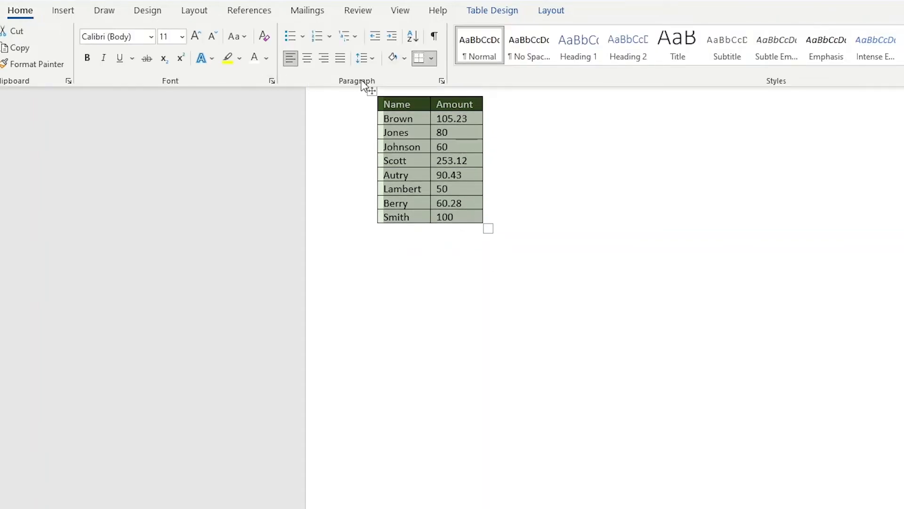
{"action": "left_click", "coordinate": [413, 41]}
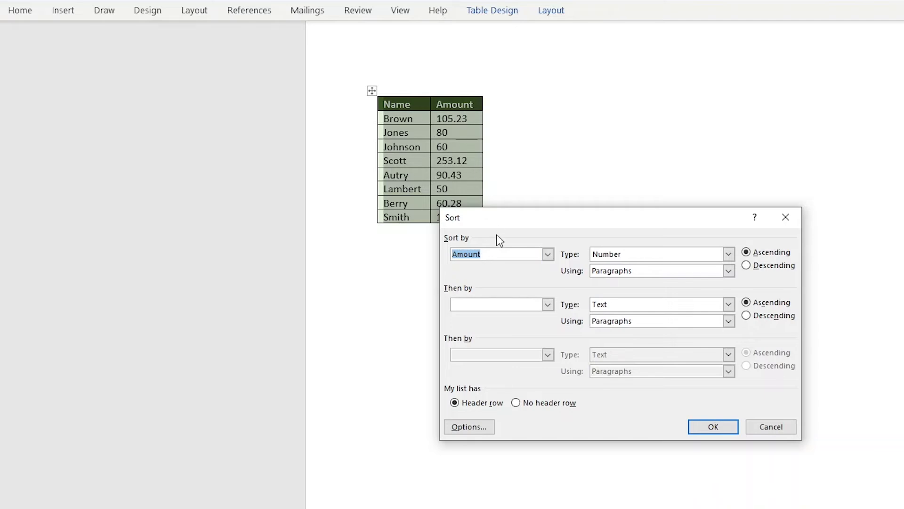
{"action": "left_click", "coordinate": [548, 255]}
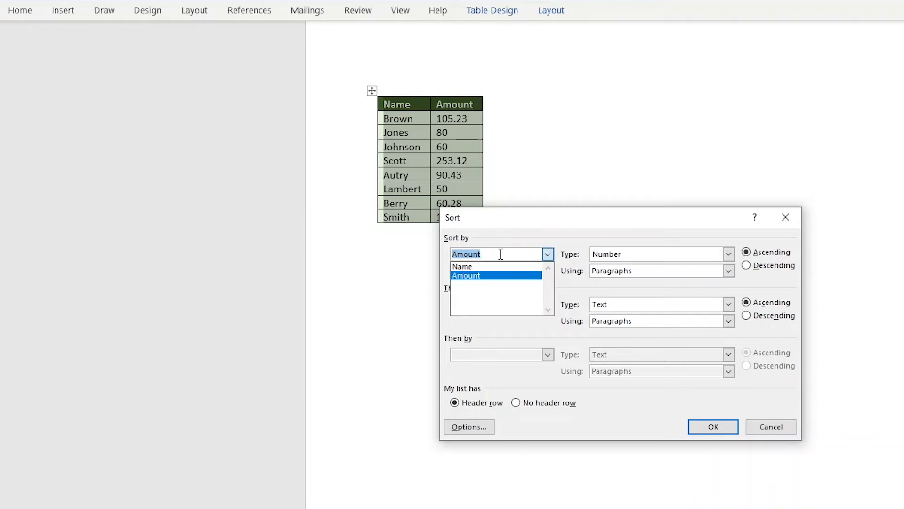
{"action": "left_click", "coordinate": [473, 267]}
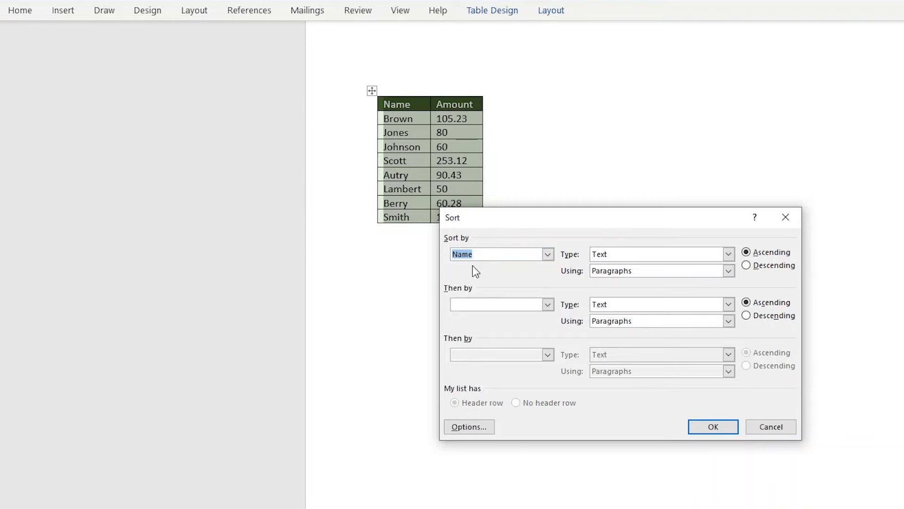
{"action": "left_click", "coordinate": [703, 426]}
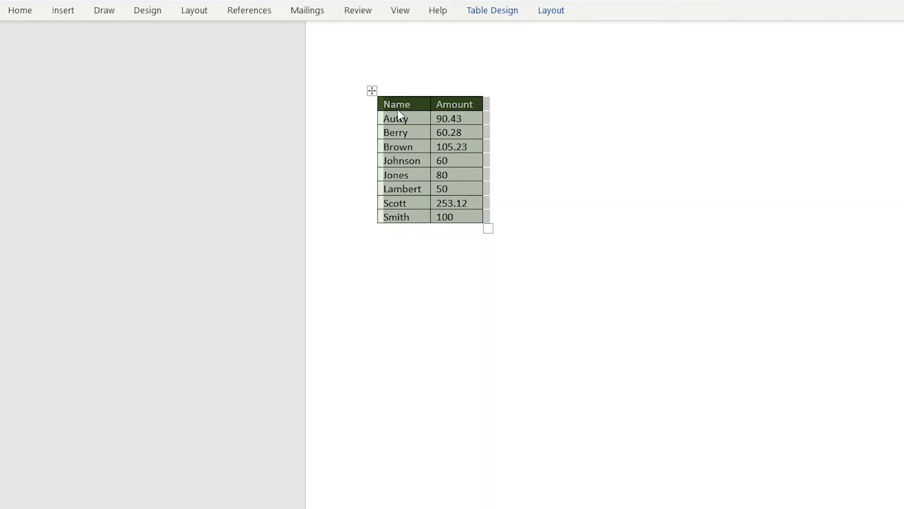
Step: Sort the table by the Name column in descending order
{"action": "left_click", "coordinate": [25, 14]}
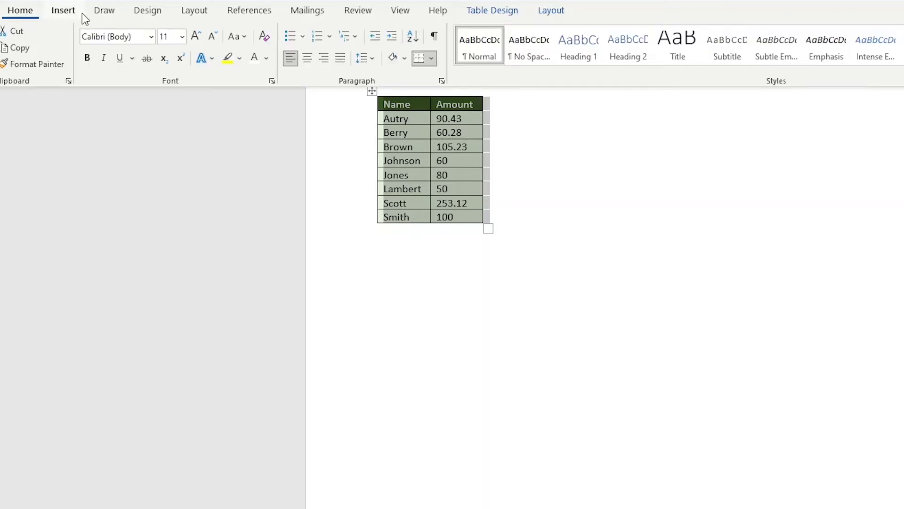
{"action": "left_click", "coordinate": [413, 37]}
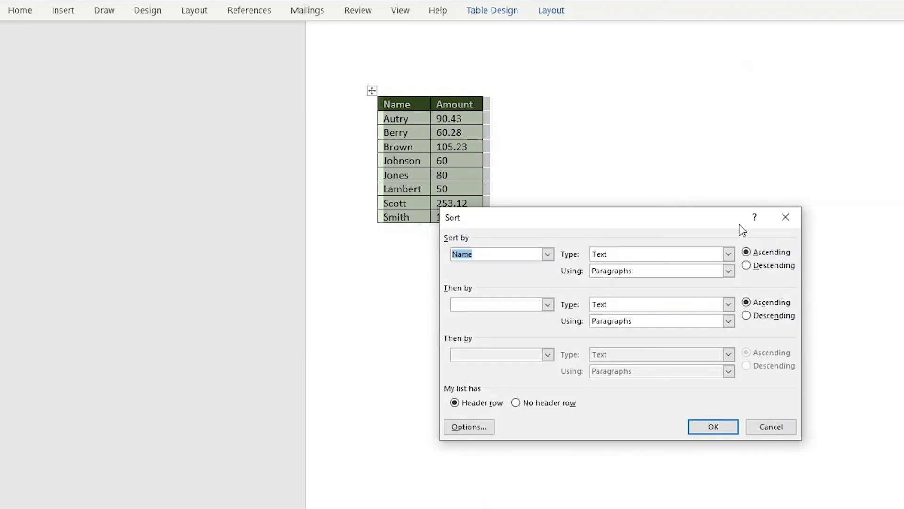
{"action": "left_click", "coordinate": [747, 265]}
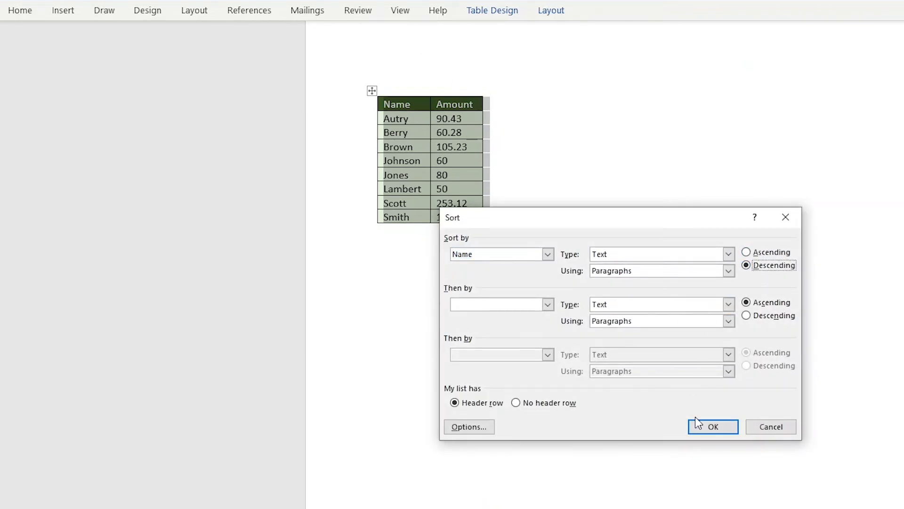
{"action": "left_click", "coordinate": [712, 427]}
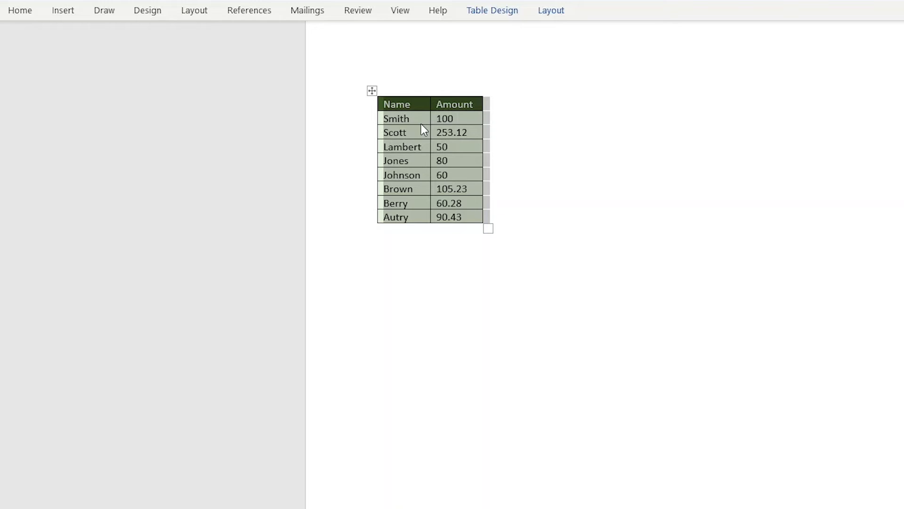
Step: Sort the table by the Amount column as numbers in ascending order
{"action": "left_click", "coordinate": [16, 10]}
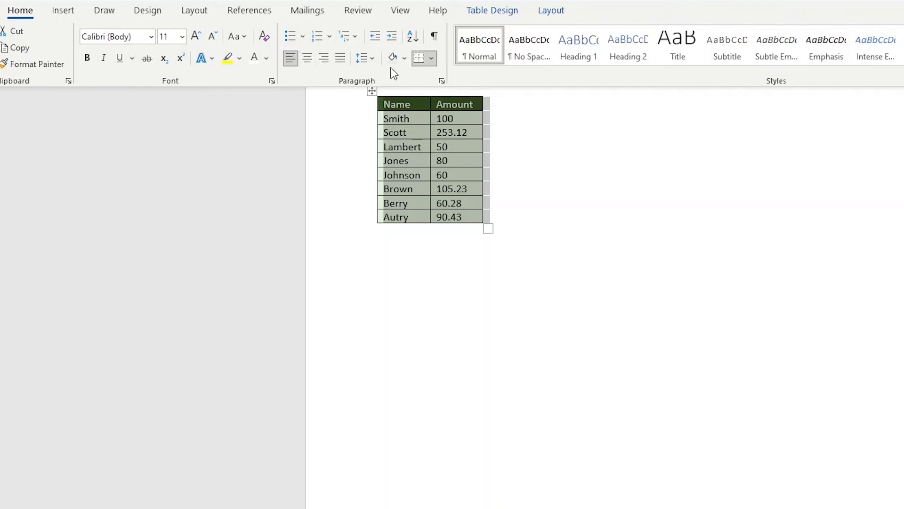
{"action": "left_click", "coordinate": [414, 40]}
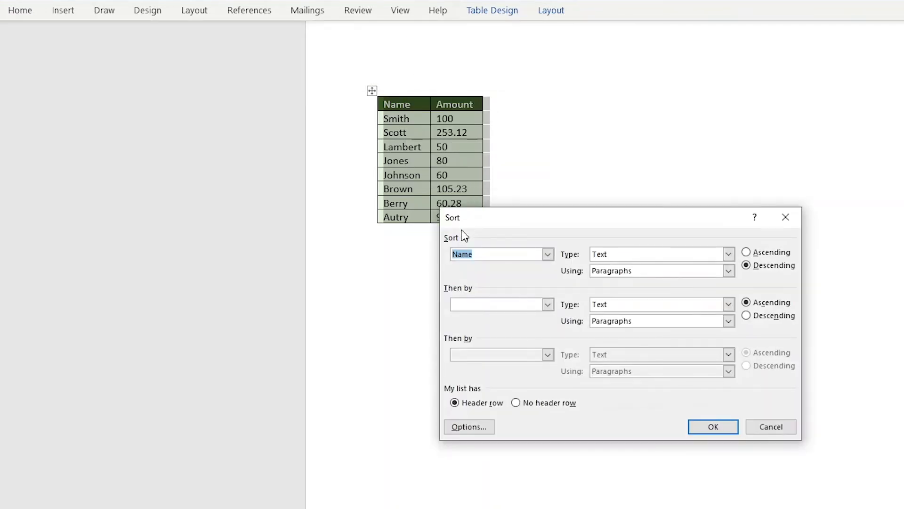
{"action": "left_click", "coordinate": [549, 254]}
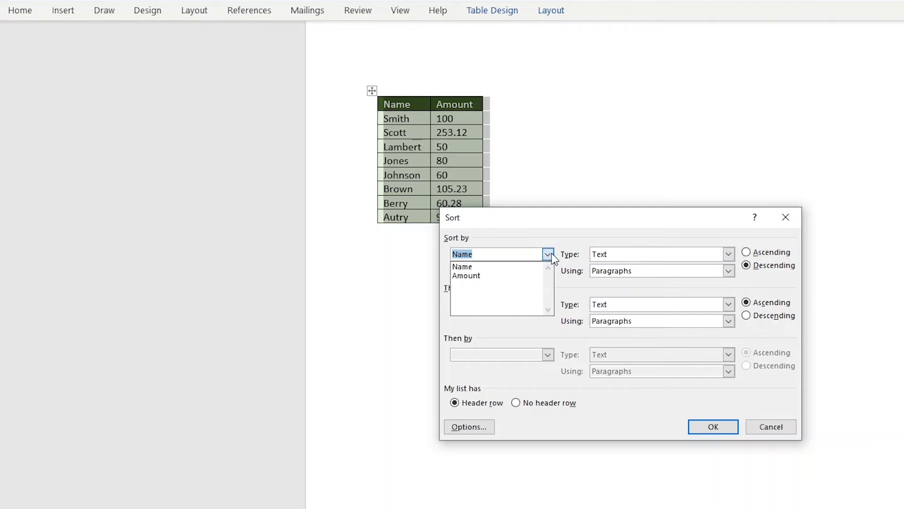
{"action": "left_click", "coordinate": [488, 280]}
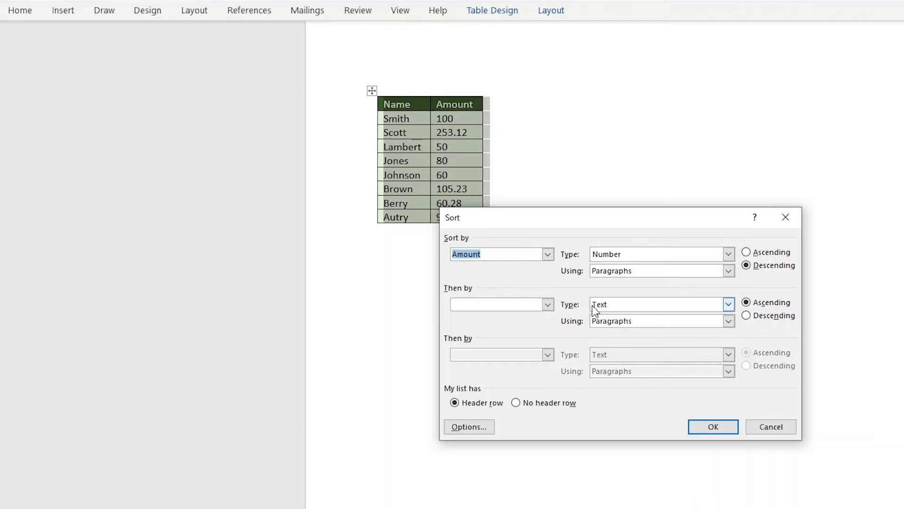
{"action": "left_click", "coordinate": [747, 252]}
{"action": "left_click", "coordinate": [713, 426]}
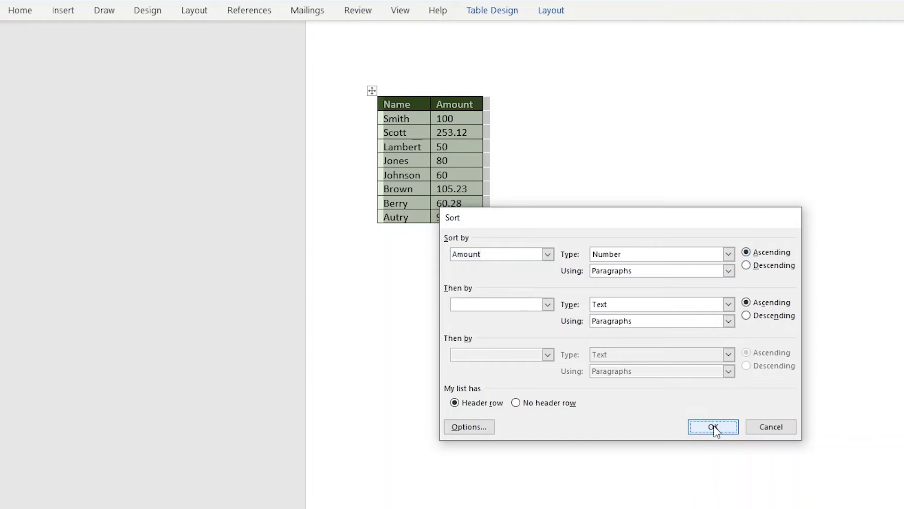
Step: Start Draw Table in a blank page and draw a large rectangular table outline
{"action": "left_click", "coordinate": [535, 148]}
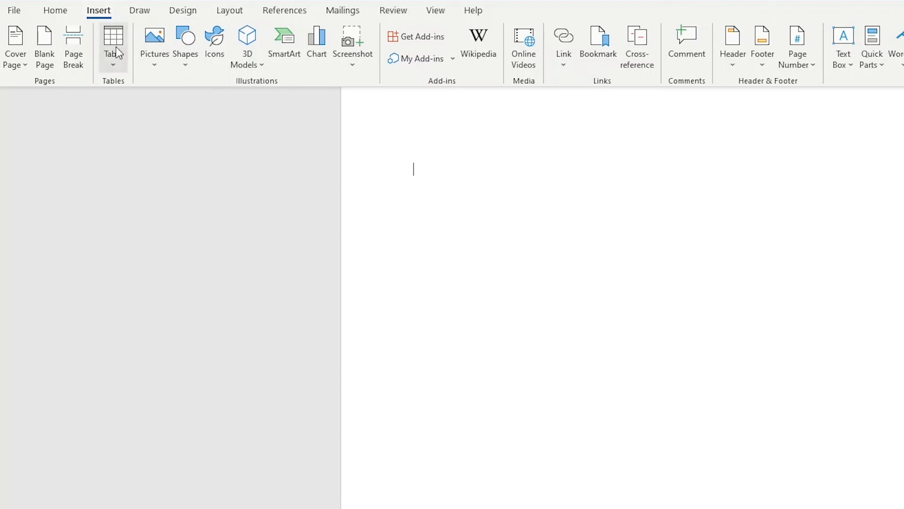
{"action": "left_click", "coordinate": [116, 48]}
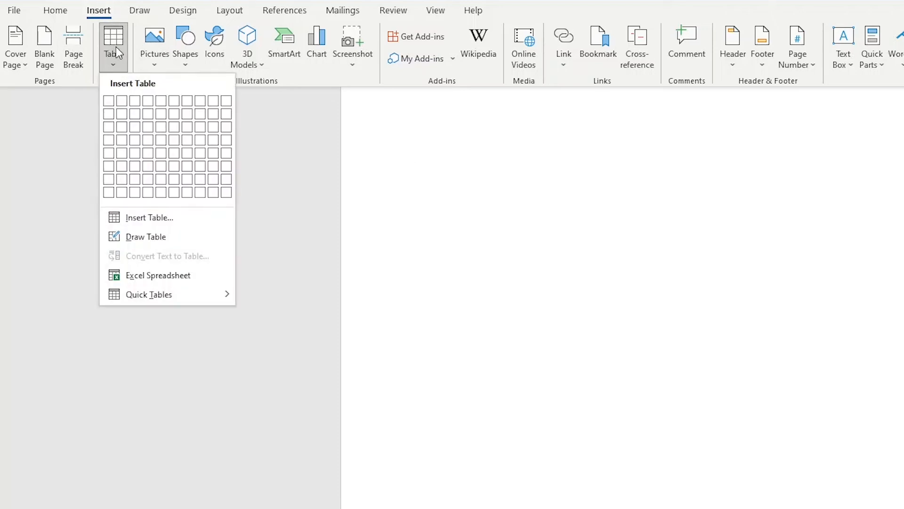
{"action": "left_click", "coordinate": [153, 235]}
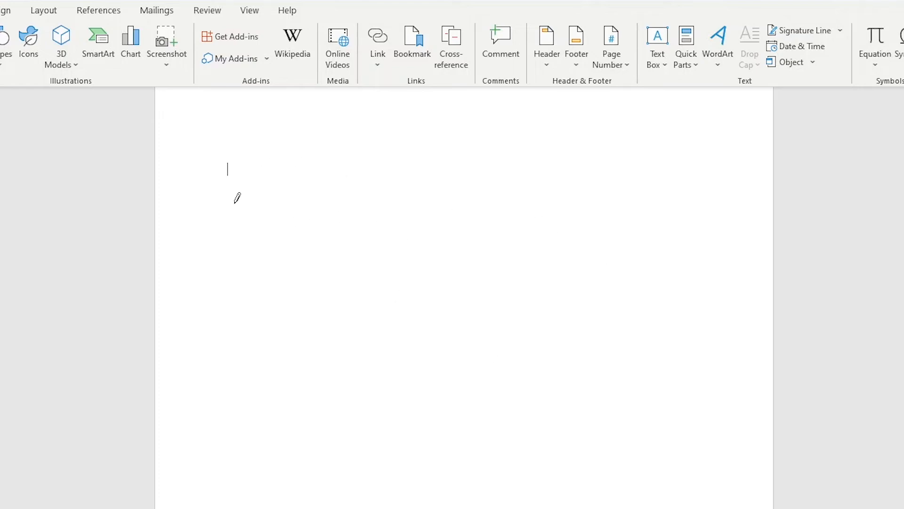
{"action": "left_click_drag", "start_coordinate": [303, 242], "coordinate": [679, 384]}
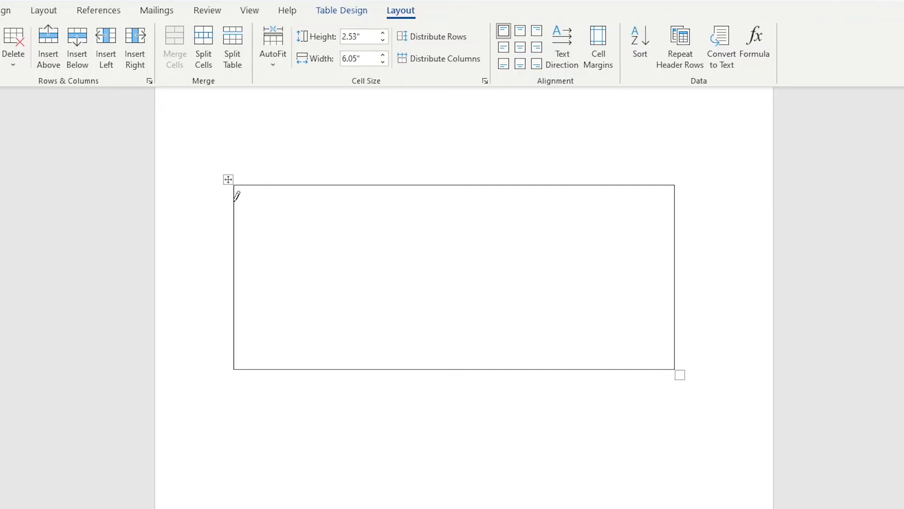
Step: Draw four horizontal lines across the table to divide it into rows
{"action": "left_click_drag", "start_coordinate": [235, 200], "coordinate": [389, 202]}
{"action": "left_click_drag", "start_coordinate": [662, 198], "coordinate": [665, 200]}
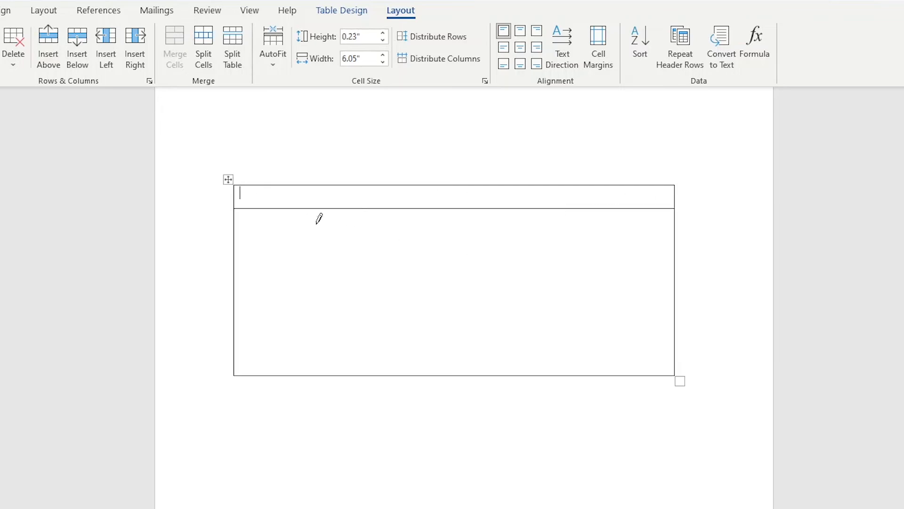
{"action": "left_click_drag", "start_coordinate": [239, 234], "coordinate": [671, 237]}
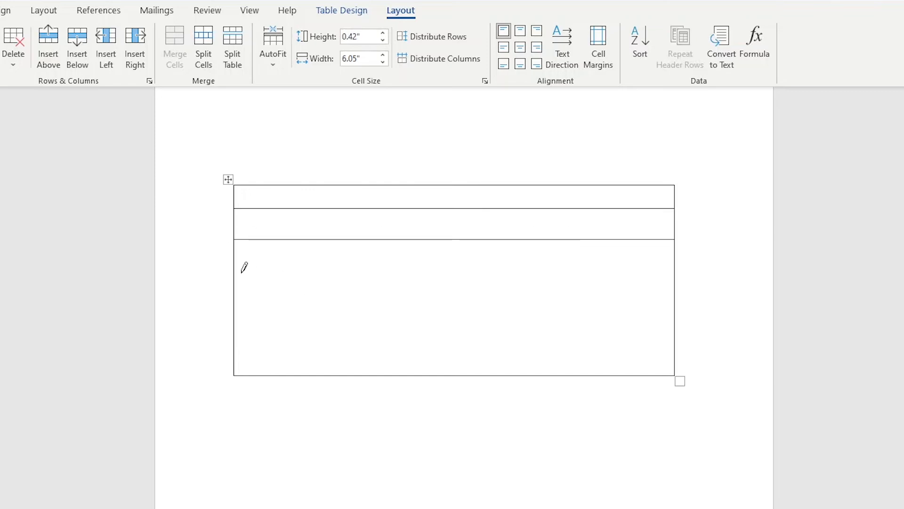
{"action": "mouse_move", "coordinate": [242, 266]}
{"action": "left_mouse_down"}
{"action": "mouse_move", "coordinate": [486, 273]}
{"action": "mouse_move", "coordinate": [537, 285]}
{"action": "mouse_move", "coordinate": [477, 276]}
{"action": "left_mouse_up"}
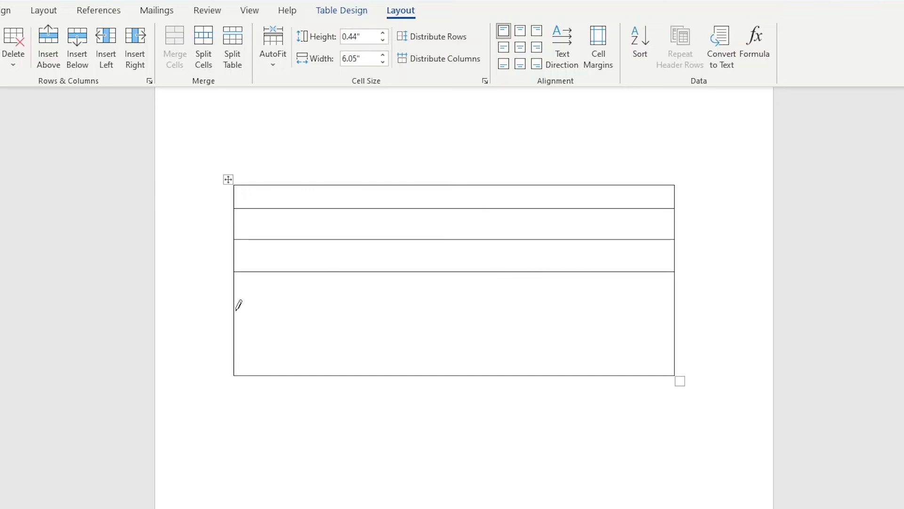
{"action": "left_click_drag", "start_coordinate": [236, 310], "coordinate": [648, 319]}
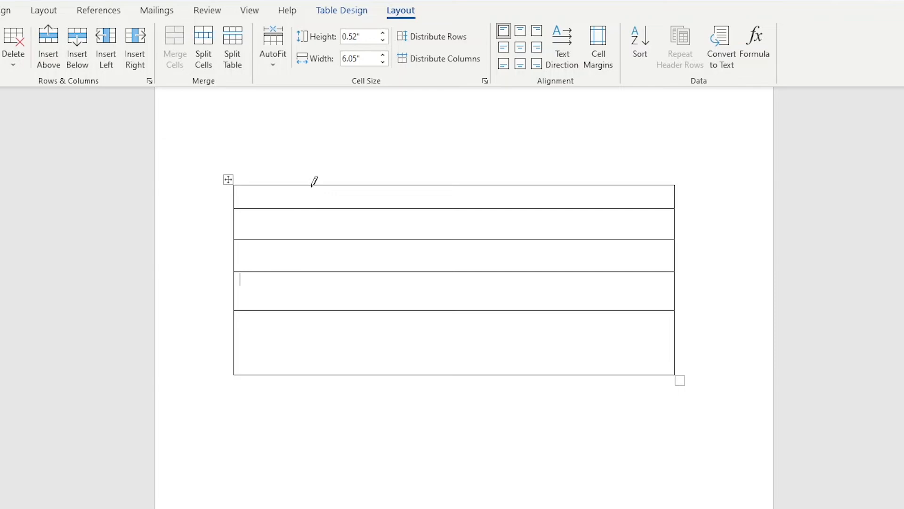
Step: Draw four vertical lines down the table to divide it into columns
{"action": "left_click_drag", "start_coordinate": [315, 181], "coordinate": [310, 373]}
{"action": "left_click_drag", "start_coordinate": [383, 184], "coordinate": [381, 373]}
{"action": "left_click_drag", "start_coordinate": [437, 187], "coordinate": [438, 373]}
{"action": "left_click_drag", "start_coordinate": [499, 183], "coordinate": [493, 375]}
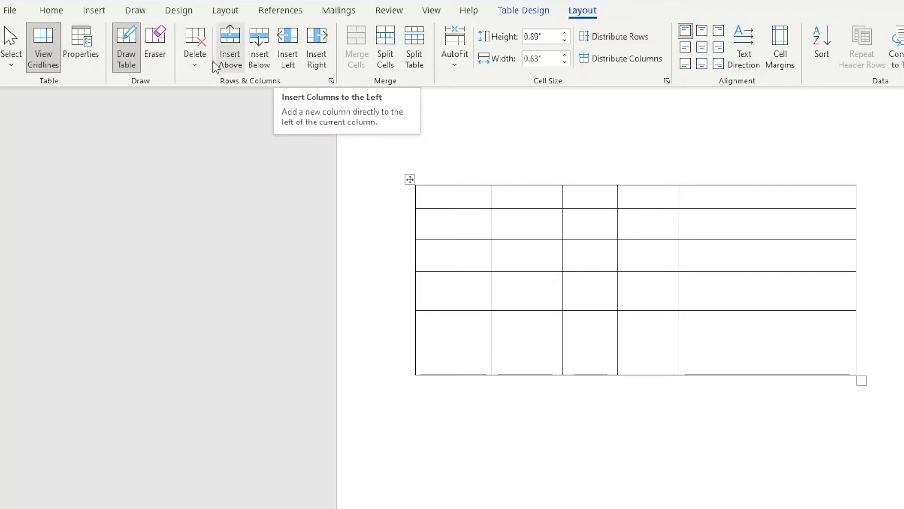
Step: Use the Eraser to remove three inner cell borders, merging adjacent cells, then turn the Eraser off
{"action": "left_click", "coordinate": [161, 57]}
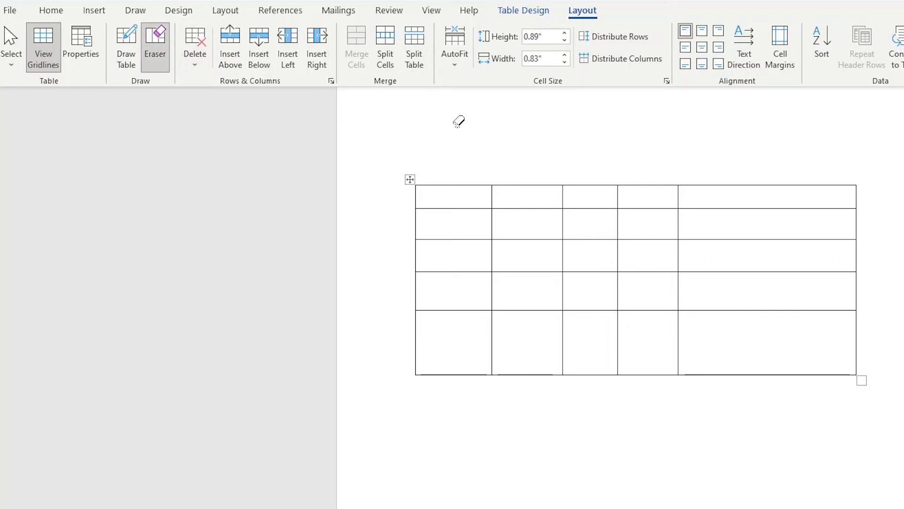
{"action": "left_click", "coordinate": [528, 208]}
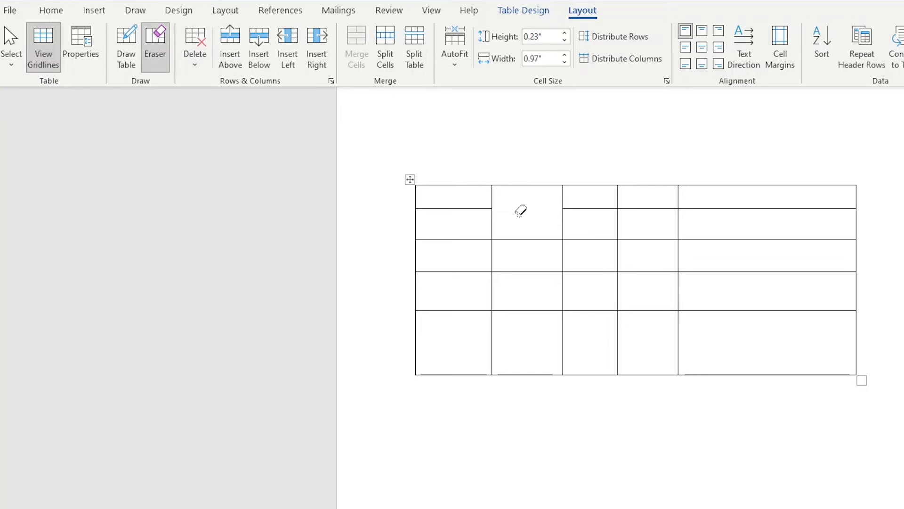
{"action": "left_click", "coordinate": [594, 272]}
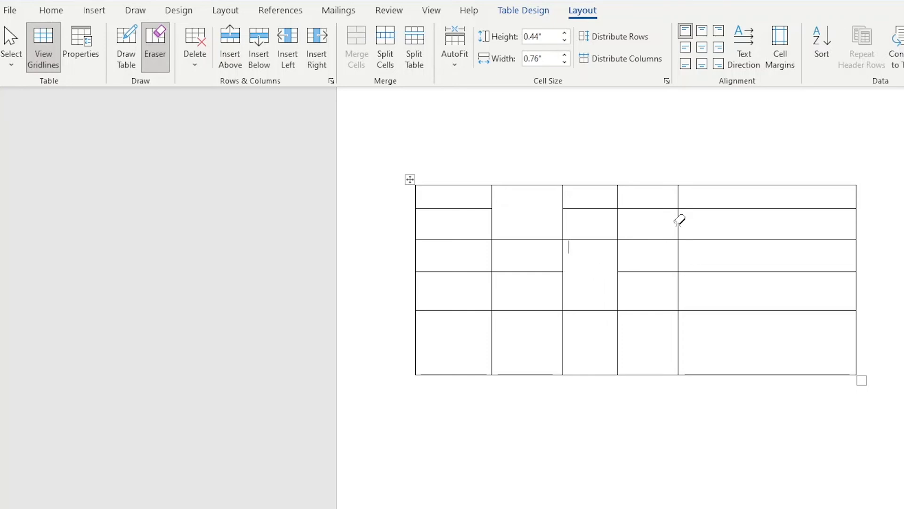
{"action": "left_click", "coordinate": [679, 225]}
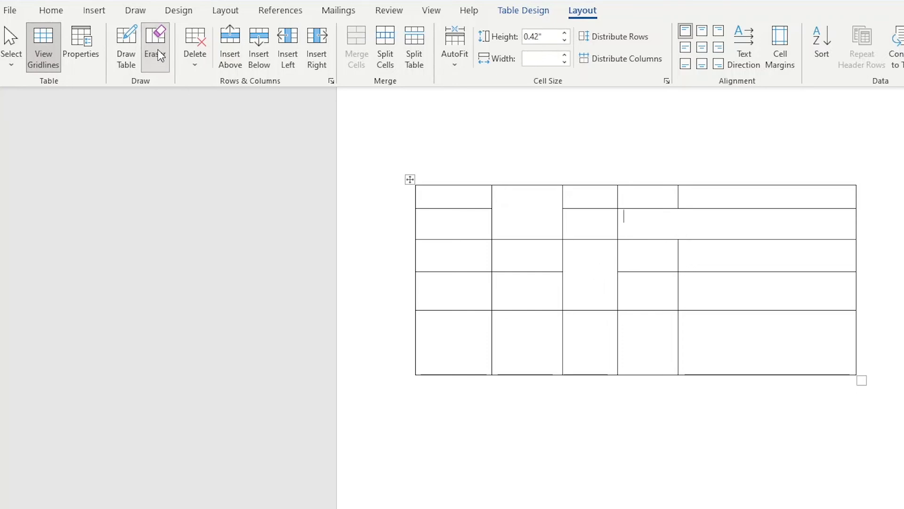
{"action": "left_click", "coordinate": [194, 54]}
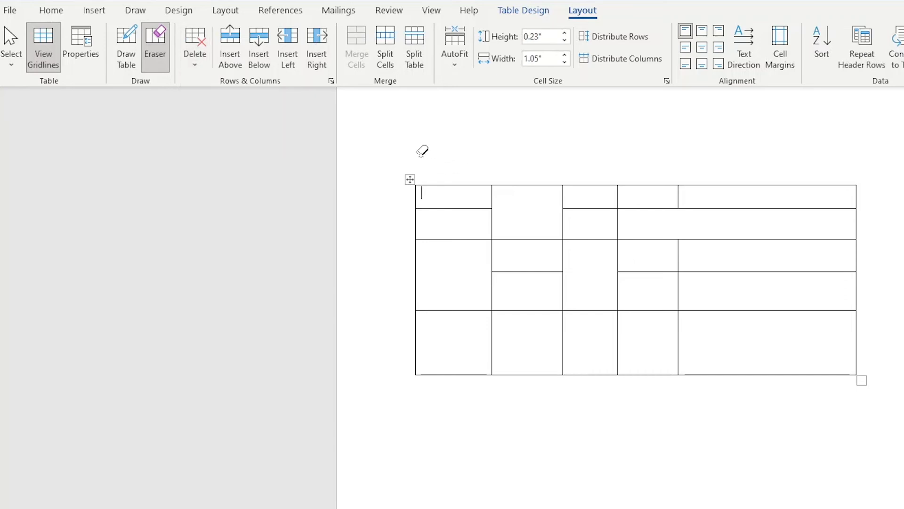
Step: Select the first two cells of the bottom row and merge them into one cell
{"action": "left_click", "coordinate": [11, 48]}
{"action": "left_click", "coordinate": [58, 85]}
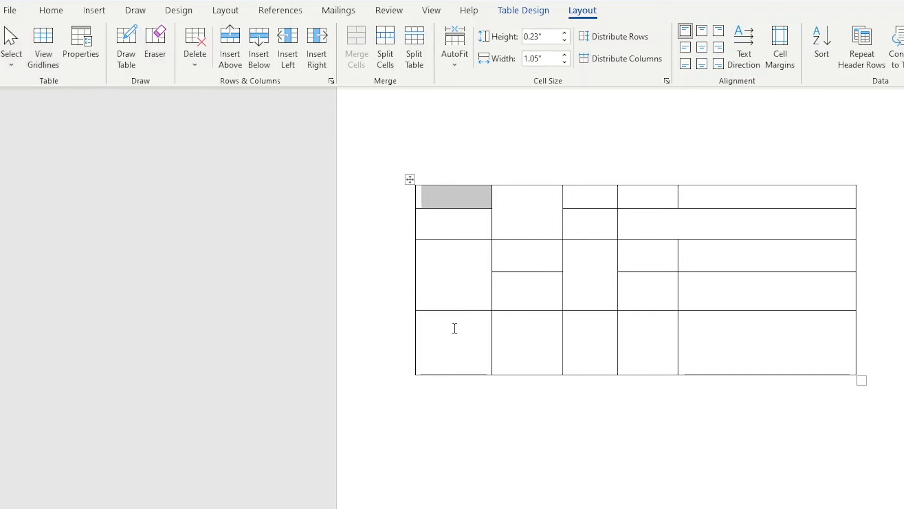
{"action": "left_click_drag", "start_coordinate": [455, 328], "coordinate": [543, 360]}
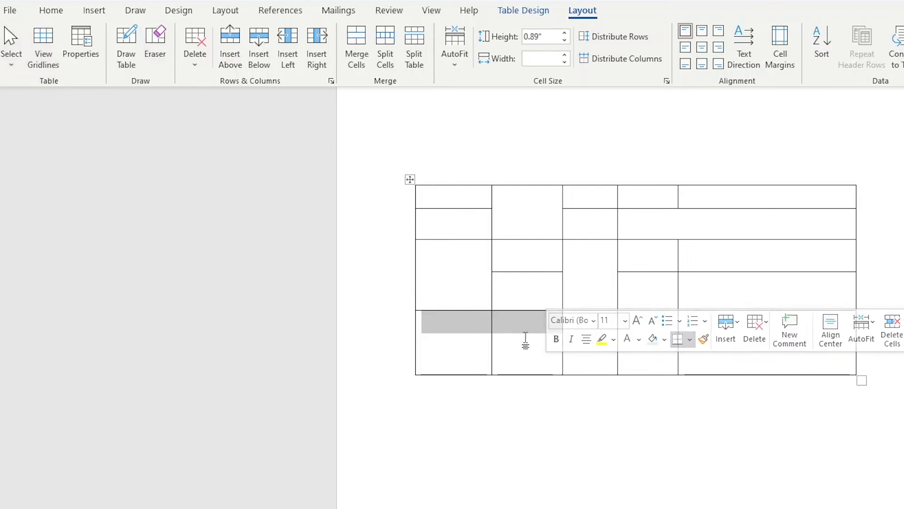
{"action": "left_click", "coordinate": [357, 60]}
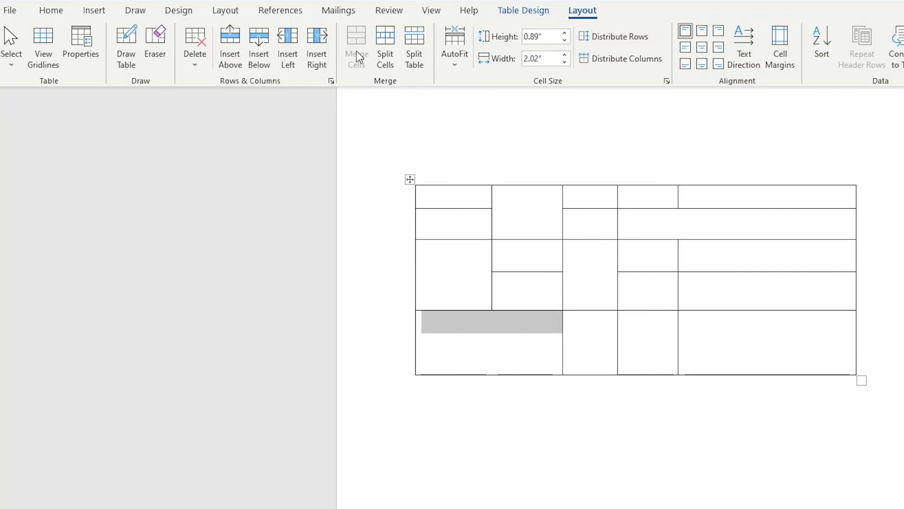
{"action": "left_click", "coordinate": [510, 349]}
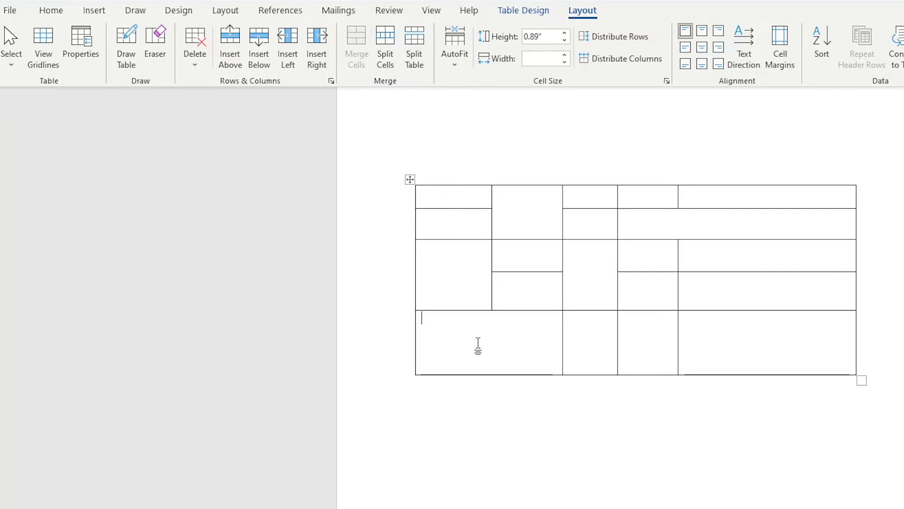
Step: Split the tall cell in the left column into 2 columns and 2 rows
{"action": "left_click", "coordinate": [451, 252]}
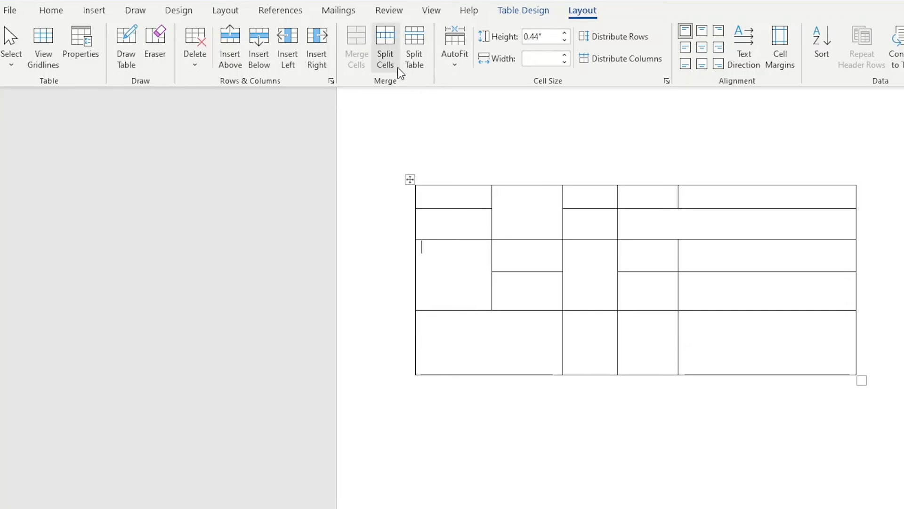
{"action": "left_click", "coordinate": [386, 59]}
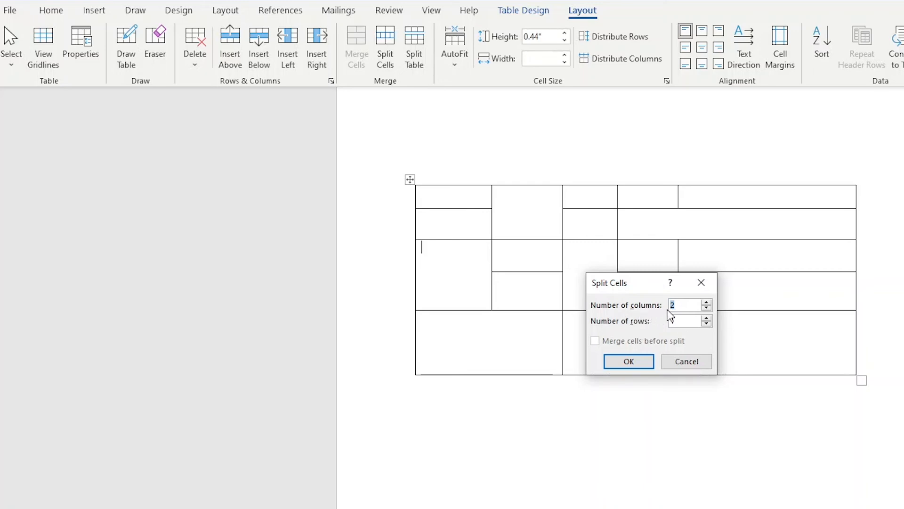
{"action": "left_click", "coordinate": [707, 323]}
{"action": "left_click", "coordinate": [706, 317]}
{"action": "left_click", "coordinate": [629, 361]}
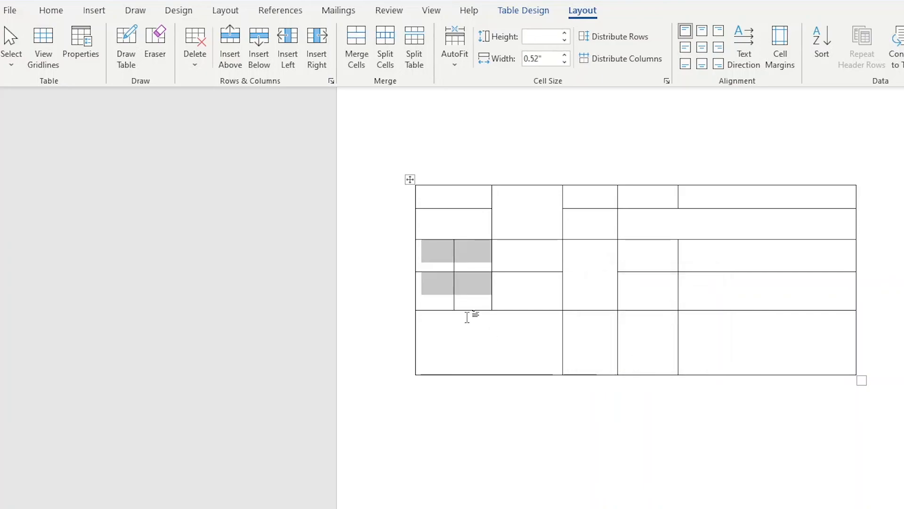
{"action": "left_click", "coordinate": [488, 303]}
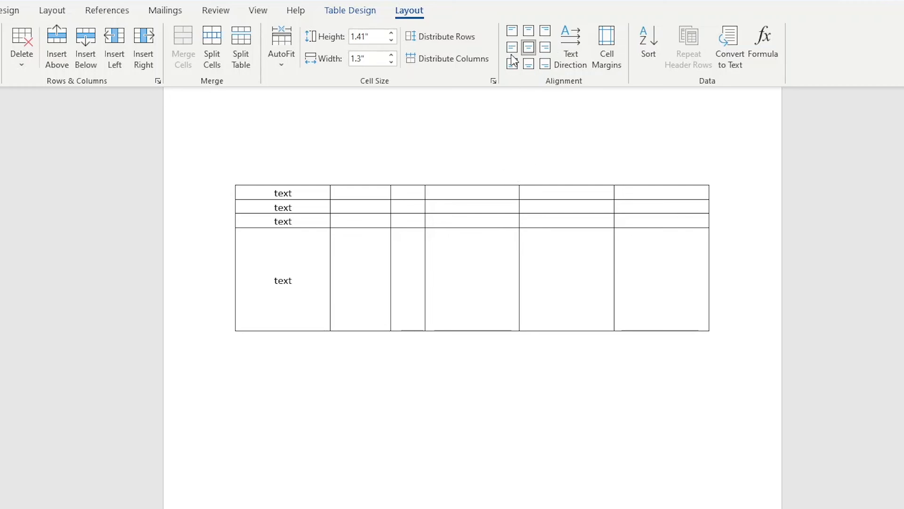
Step: Select the word text in the tall left cell and try several cell alignments, ending with bottom right
{"action": "double_click", "coordinate": [297, 281]}
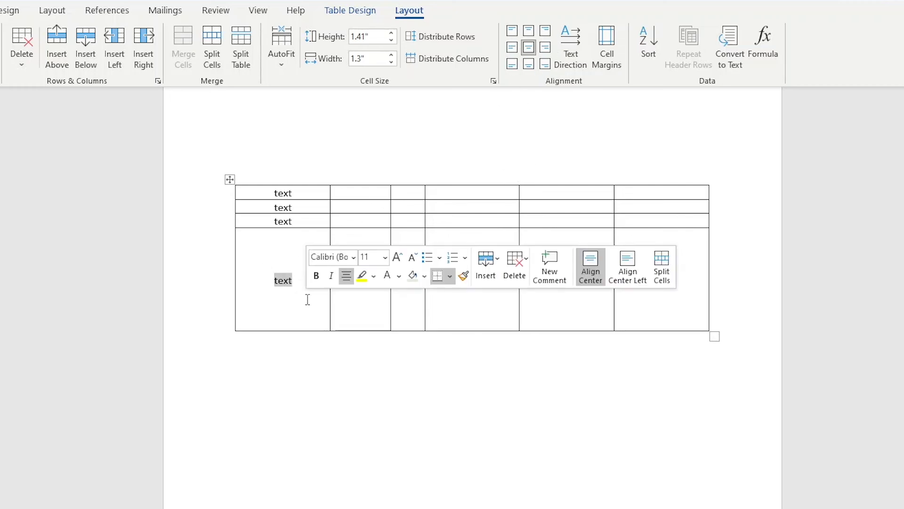
{"action": "left_click", "coordinate": [512, 64]}
{"action": "left_click", "coordinate": [512, 31]}
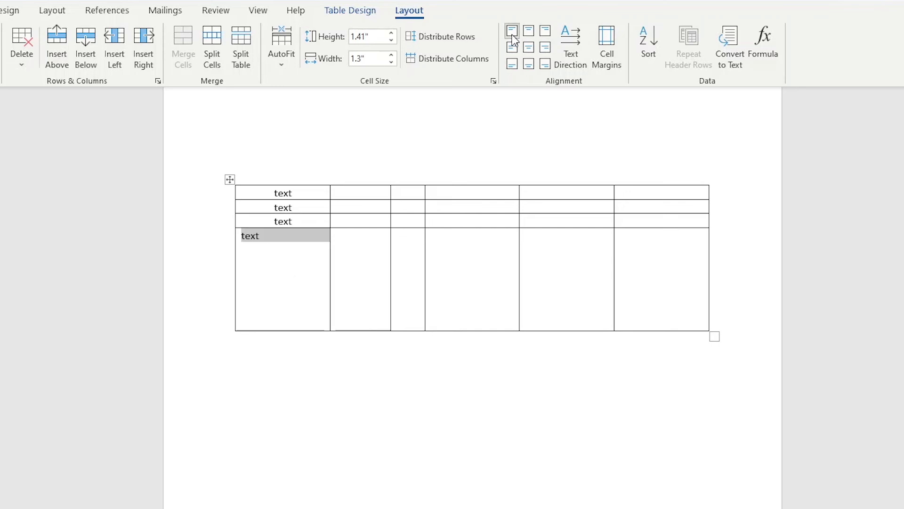
{"action": "left_click", "coordinate": [546, 47]}
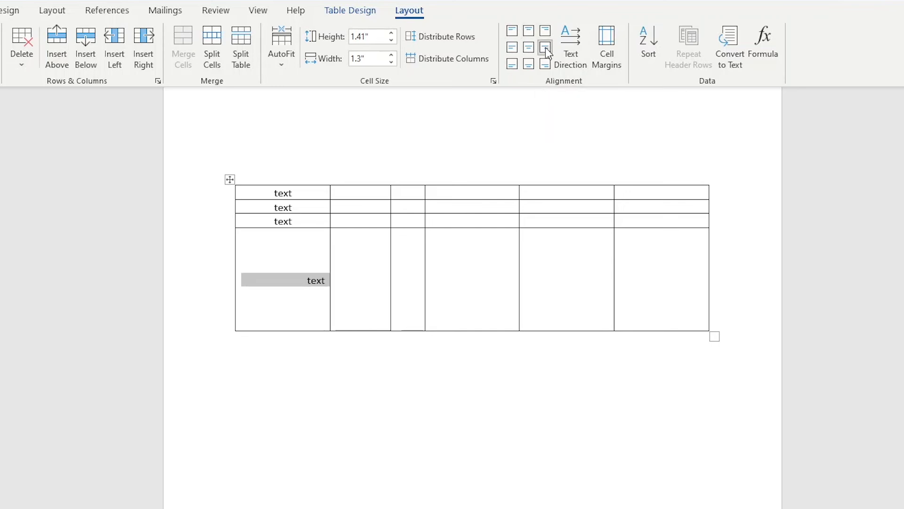
{"action": "left_click", "coordinate": [546, 65]}
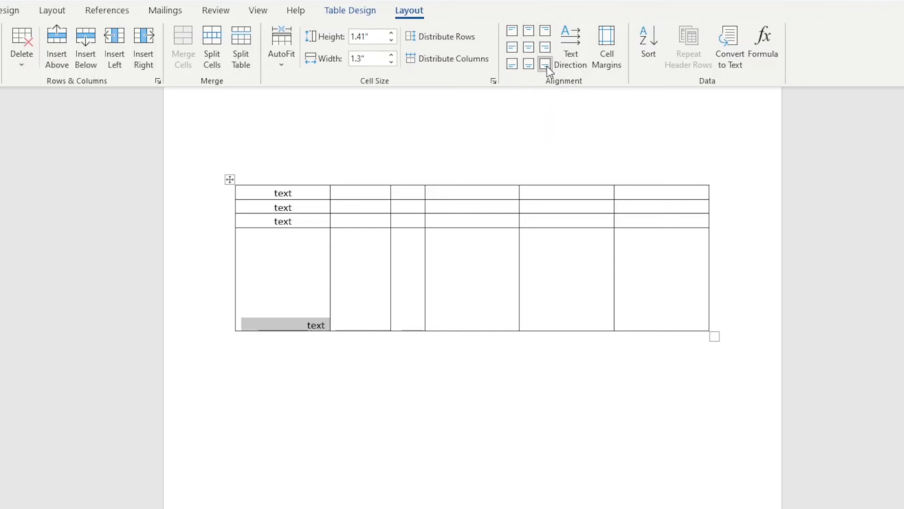
Step: Try further alignments on the tall left cell's text, ending with top right, and rotate the cell's text direction
{"action": "left_click", "coordinate": [530, 49]}
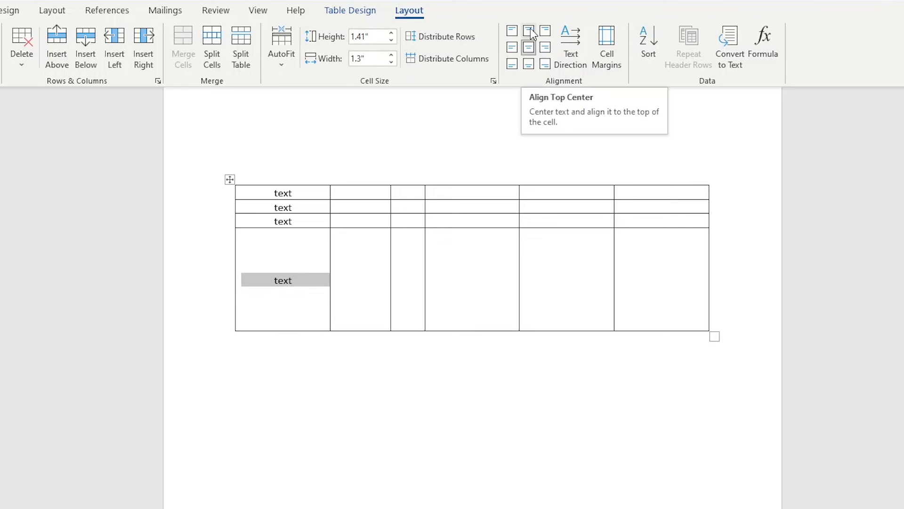
{"action": "left_click", "coordinate": [529, 32]}
{"action": "left_click", "coordinate": [511, 30]}
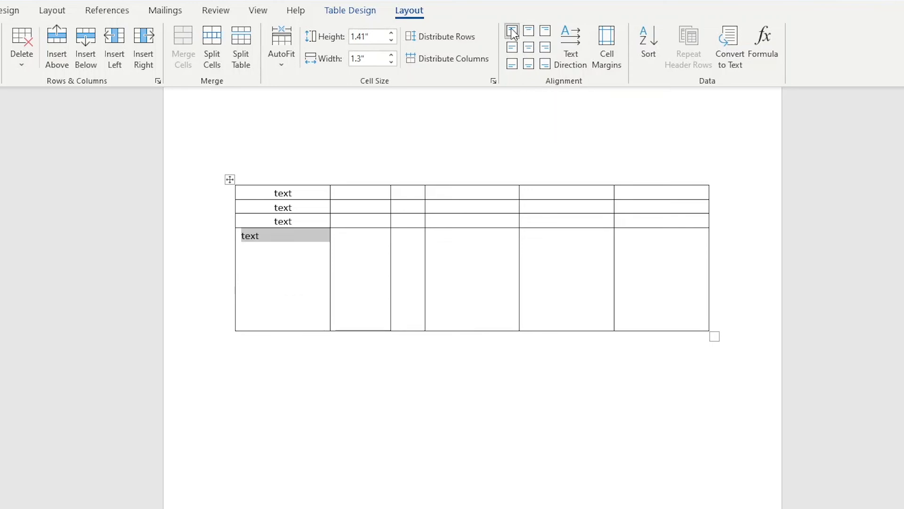
{"action": "left_click", "coordinate": [529, 47]}
{"action": "left_click", "coordinate": [530, 65]}
{"action": "left_click", "coordinate": [545, 64]}
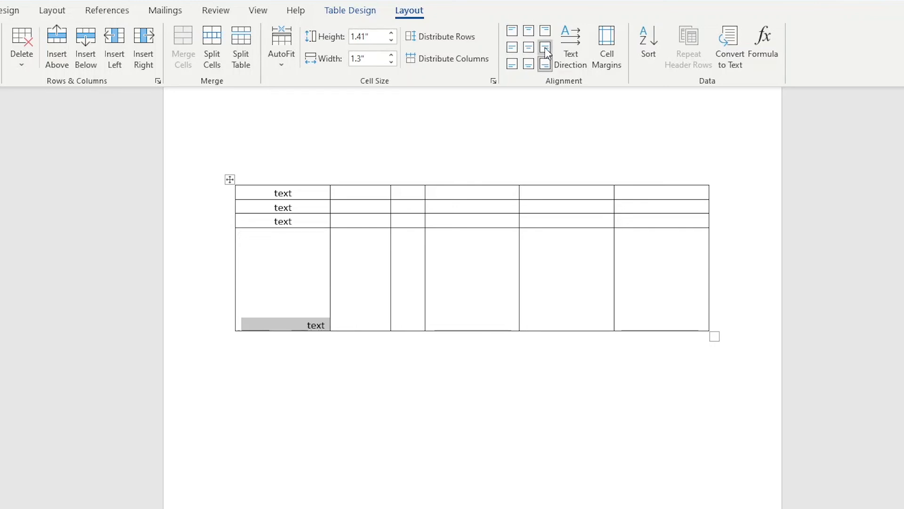
{"action": "left_click", "coordinate": [545, 47]}
{"action": "left_click", "coordinate": [544, 32]}
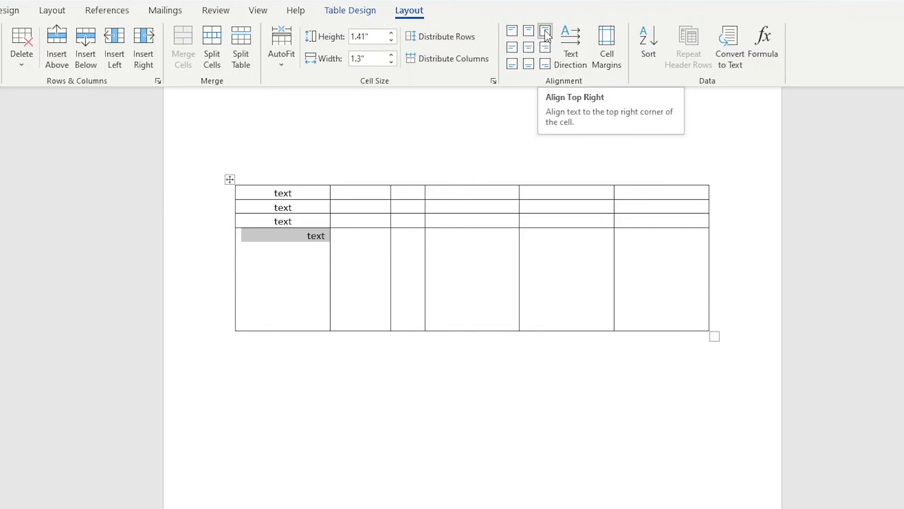
{"action": "left_click", "coordinate": [575, 40]}
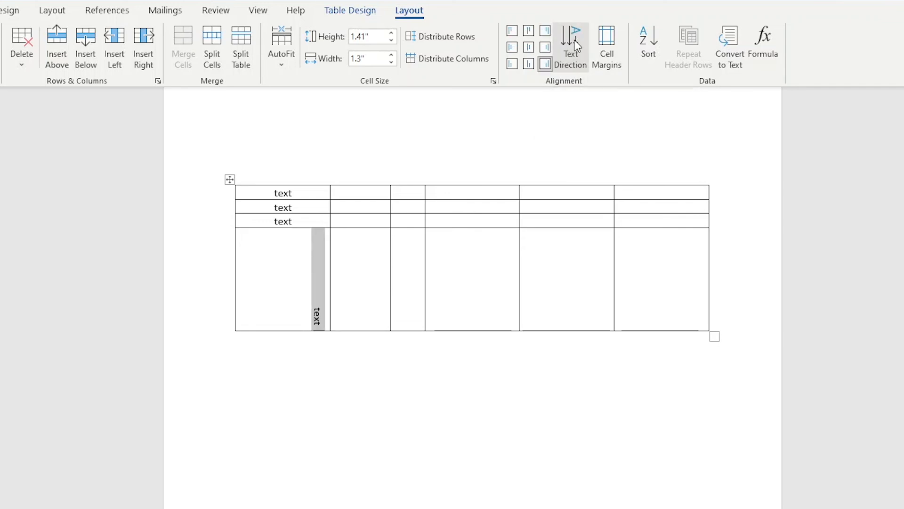
{"action": "left_click", "coordinate": [577, 46]}
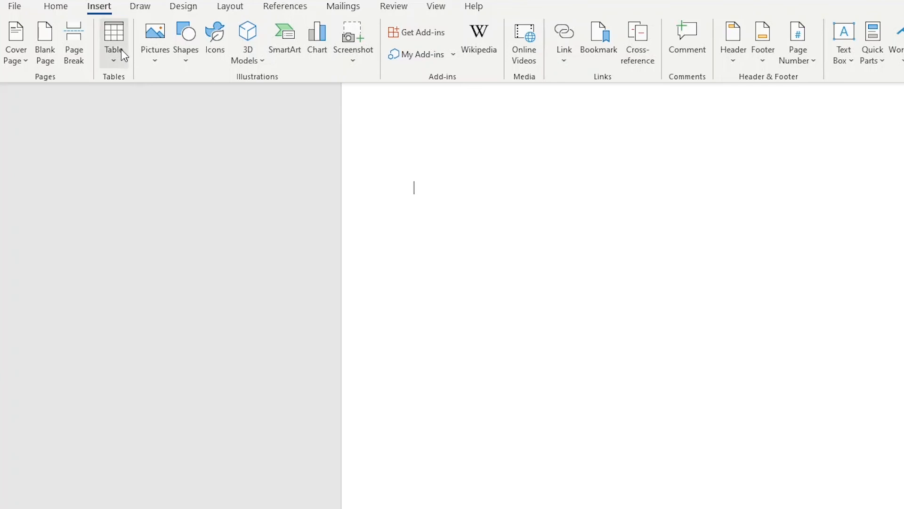
Step: In a new blank document, insert the Tabular List quick table
{"action": "left_click", "coordinate": [120, 48]}
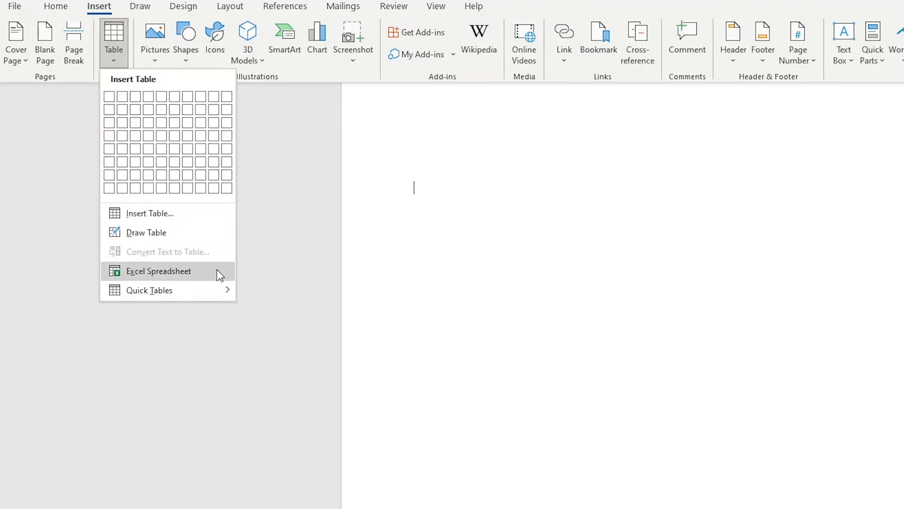
{"action": "mouse_move", "coordinate": [215, 287]}
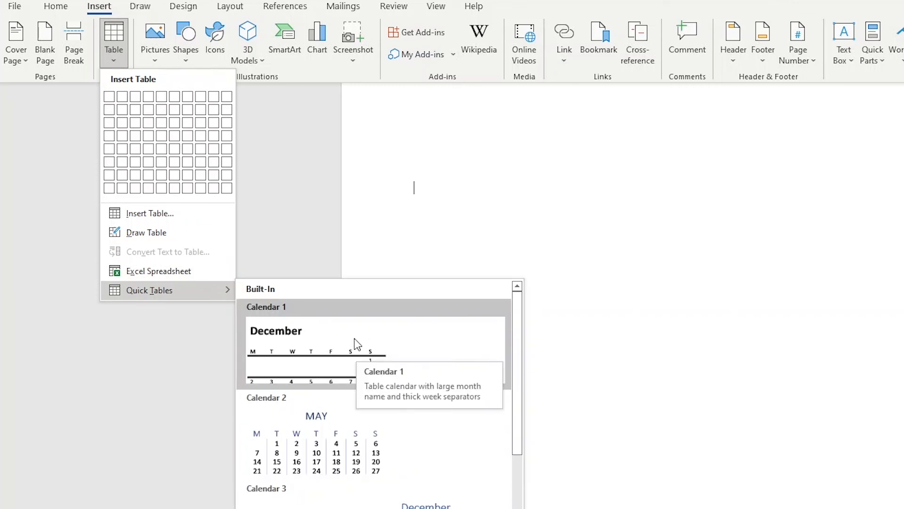
{"action": "scroll", "coordinate": [340, 400], "scroll_direction": "down", "scroll_amount": 8}
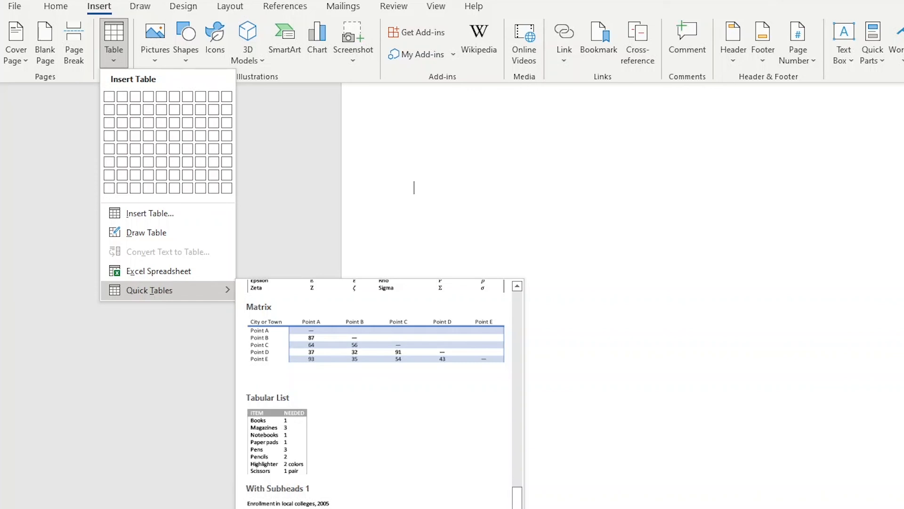
{"action": "left_click", "coordinate": [286, 440]}
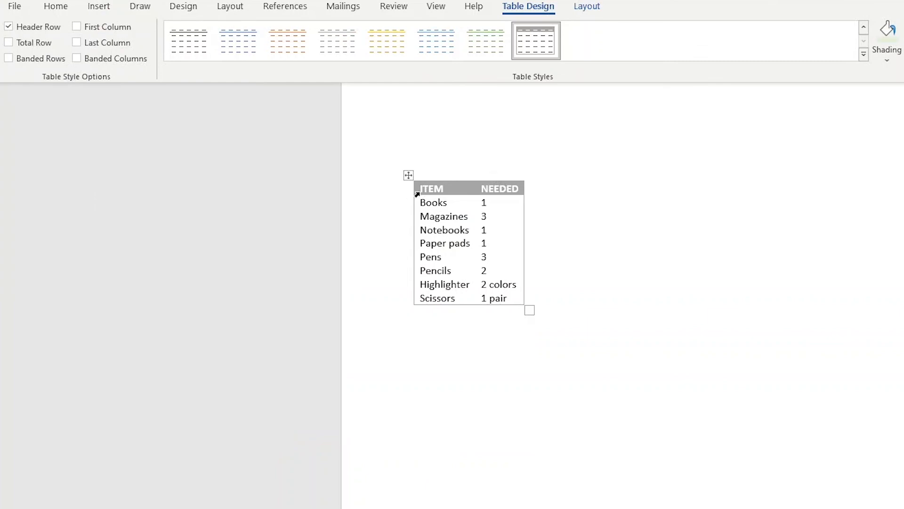
Step: Select the ITEM / NEEDED header row and shade it blue
{"action": "left_click_drag", "start_coordinate": [420, 189], "coordinate": [520, 189]}
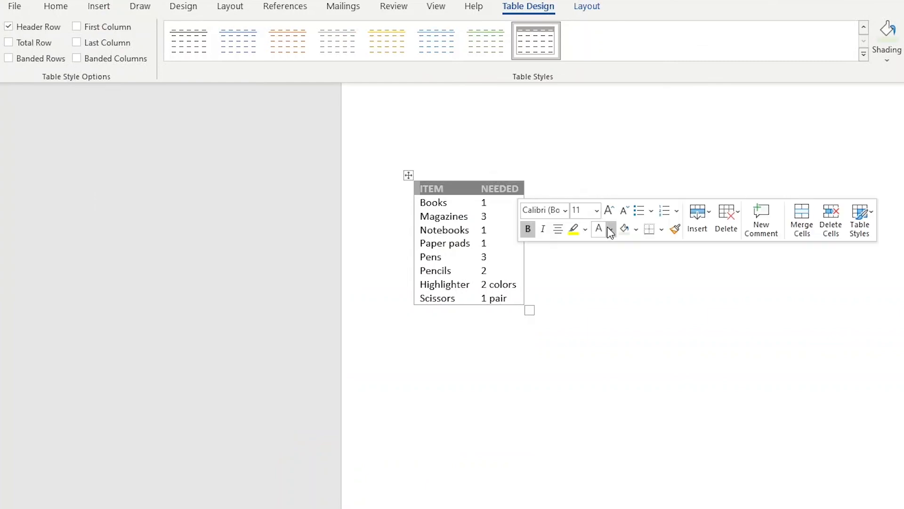
{"action": "left_click", "coordinate": [635, 229]}
{"action": "left_click", "coordinate": [671, 263]}
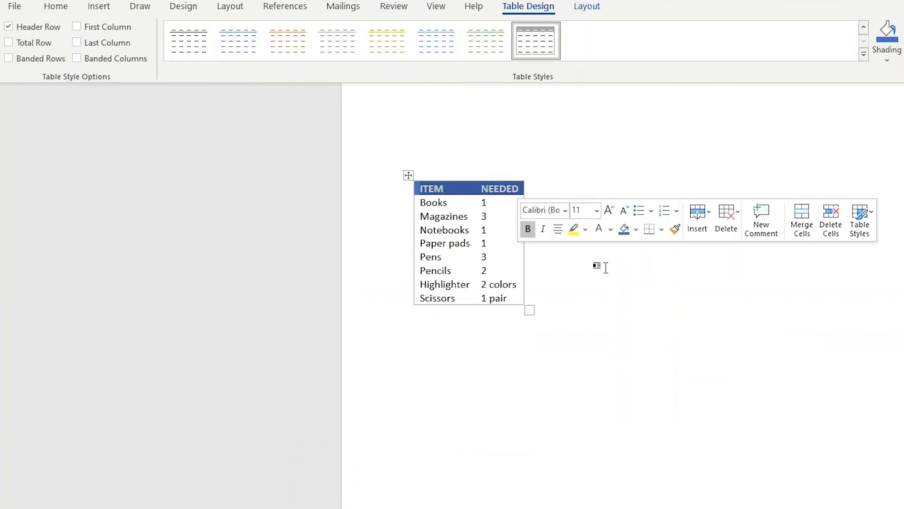
{"action": "left_click", "coordinate": [512, 246]}
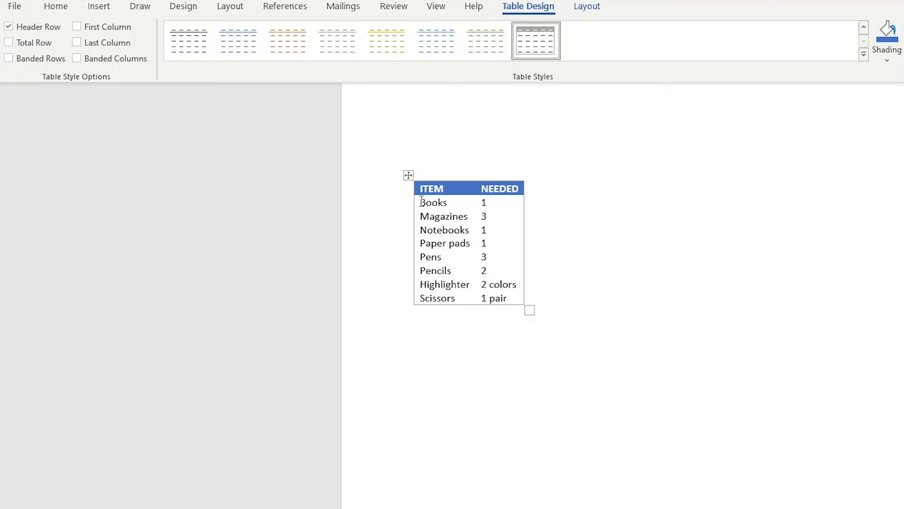
Step: Select the table's item rows and apply All Borders to them
{"action": "left_click_drag", "start_coordinate": [421, 202], "coordinate": [501, 299]}
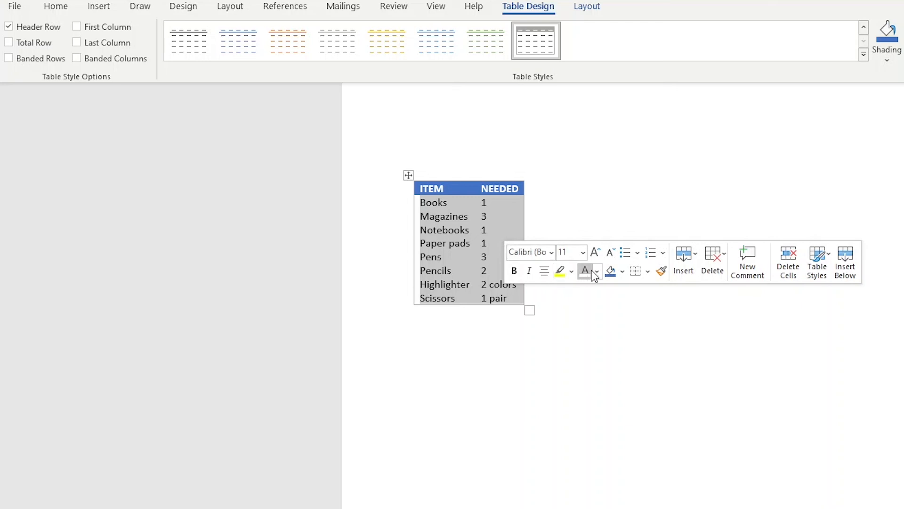
{"action": "left_click", "coordinate": [648, 271]}
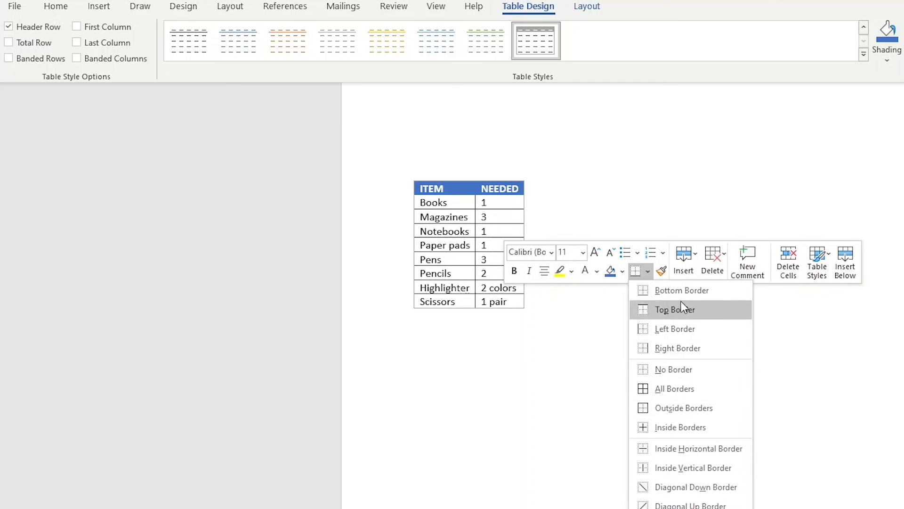
{"action": "left_click", "coordinate": [680, 392]}
{"action": "left_click", "coordinate": [489, 351]}
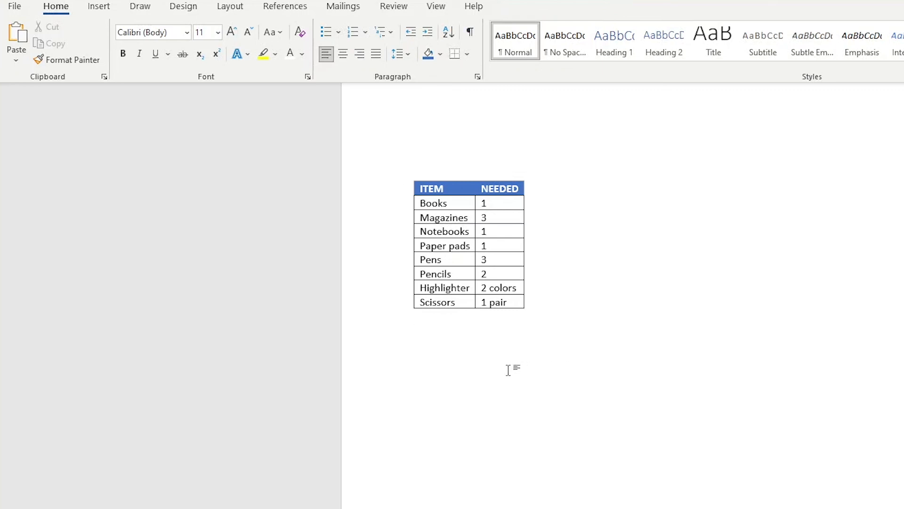
{"action": "left_click", "coordinate": [565, 233]}
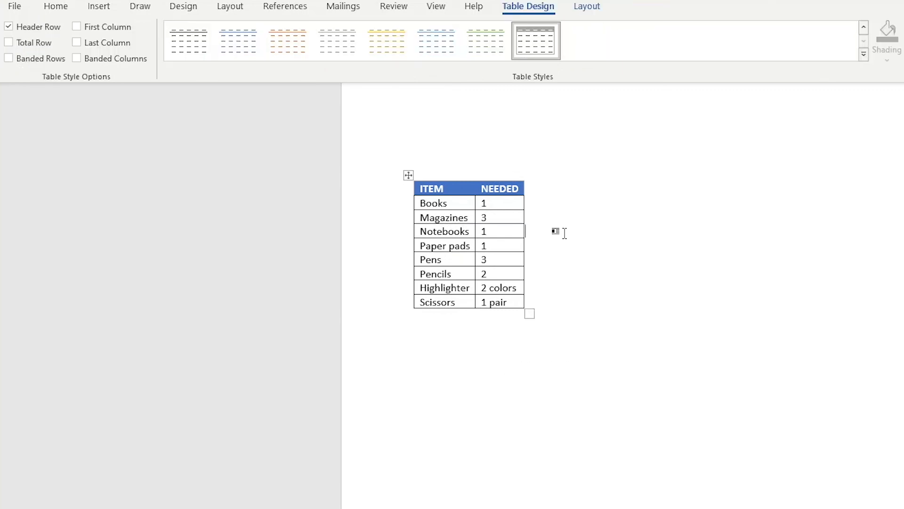